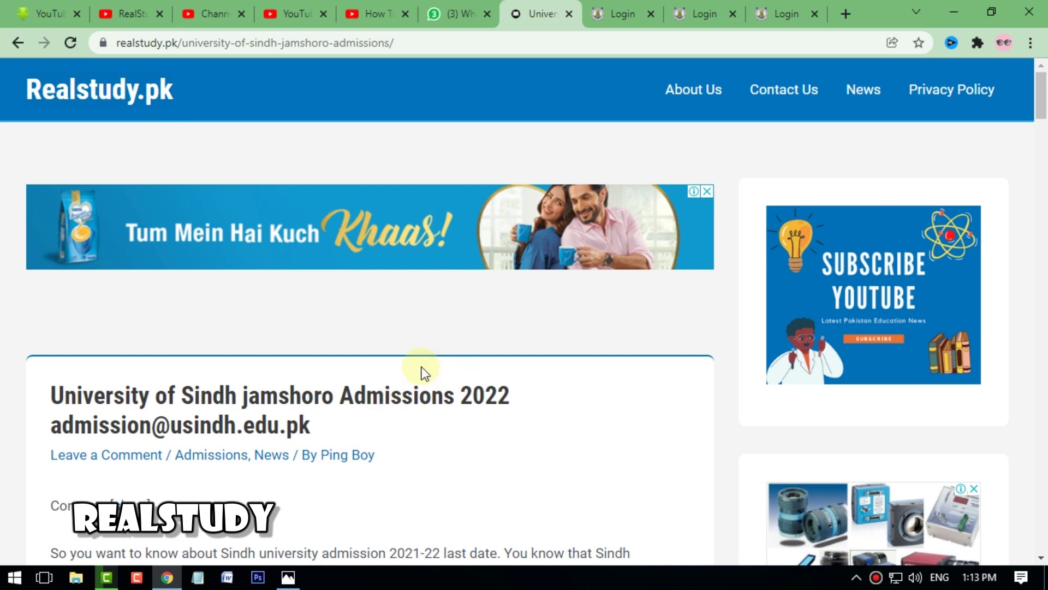
- Scroll the Realstudy.pk article to its 2022 online form section with the October 22, 2021 deadline
scroll(418, 382, down, 3)
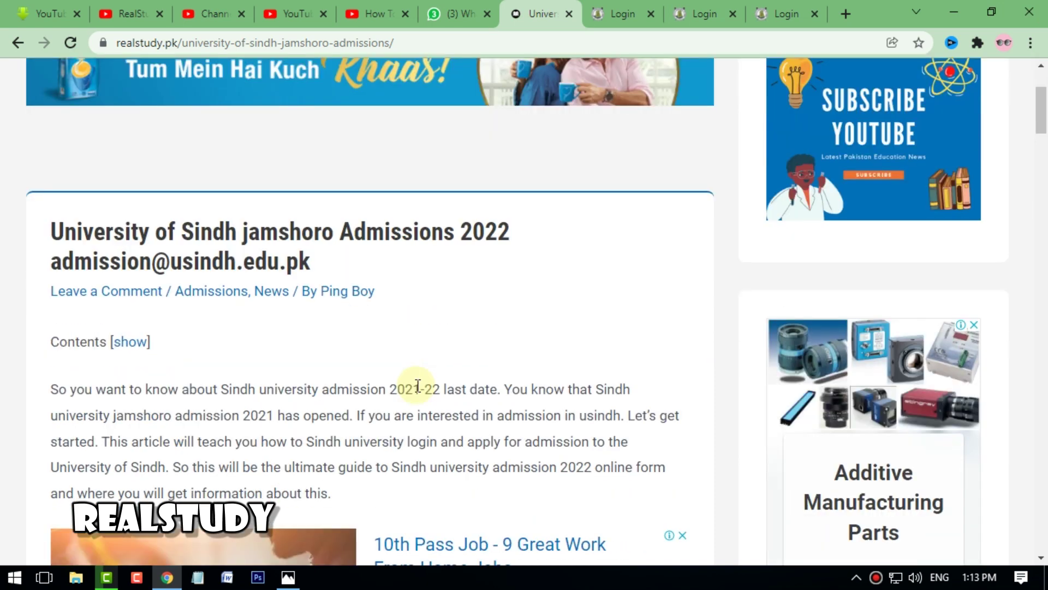
scroll(415, 387, down, 7)
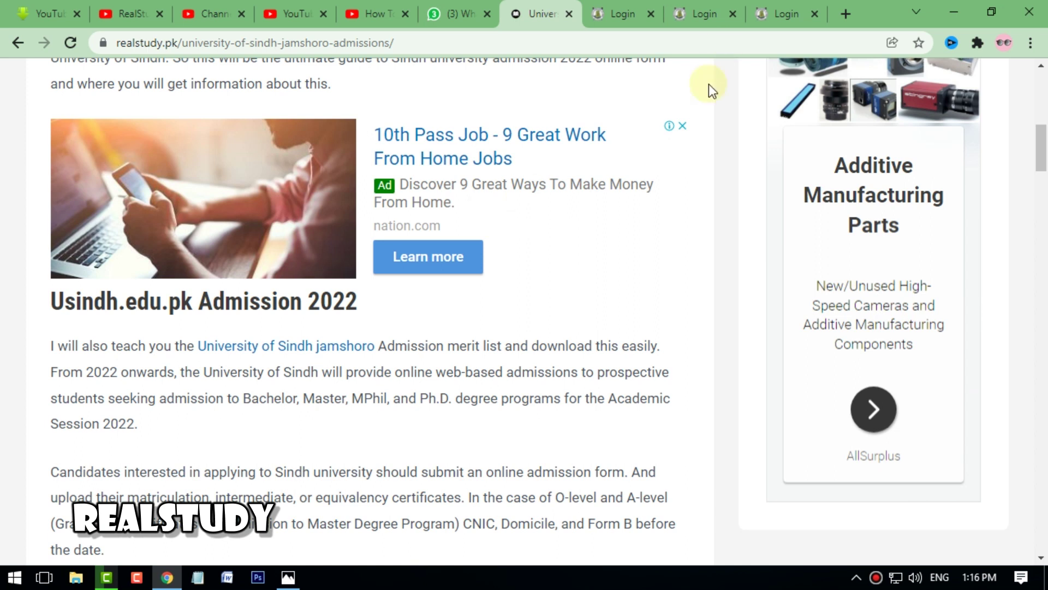
scroll(417, 336, down, 5)
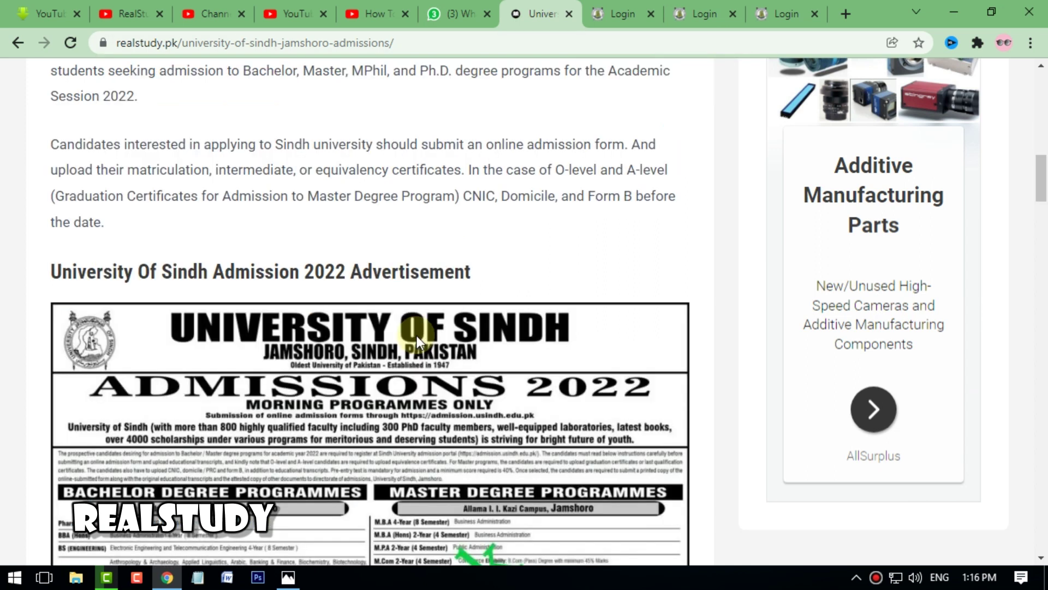
scroll(417, 335, up, 1)
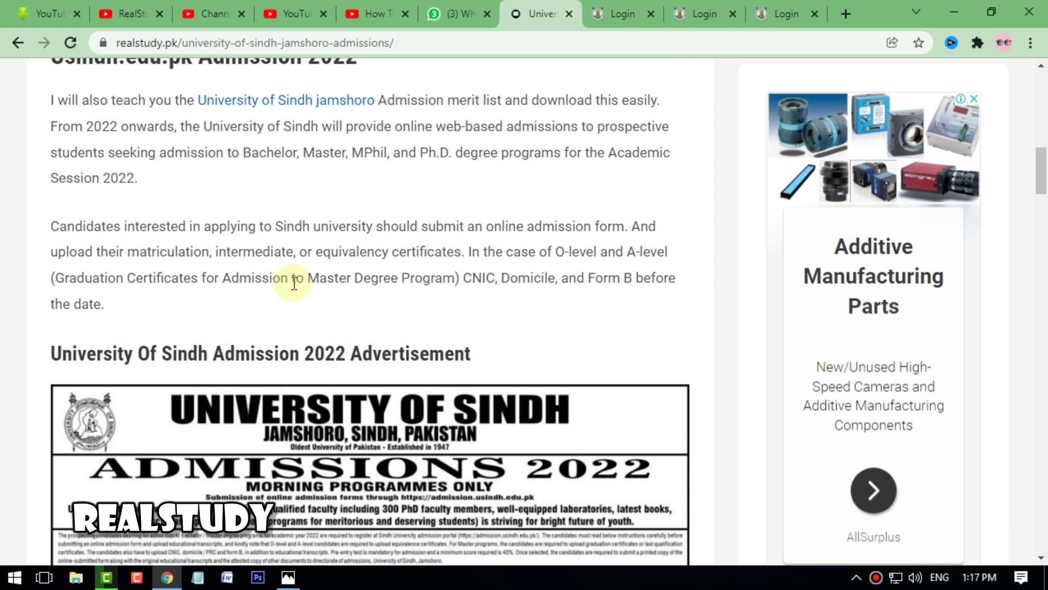
scroll(263, 310, down, 3)
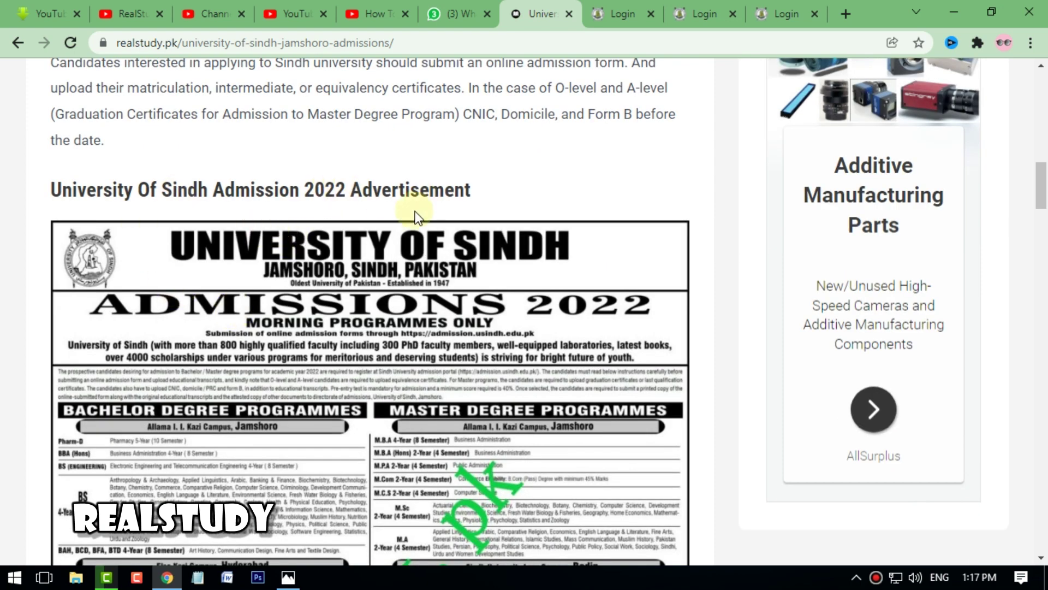
scroll(407, 309, down, 4)
scroll(404, 361, down, 3)
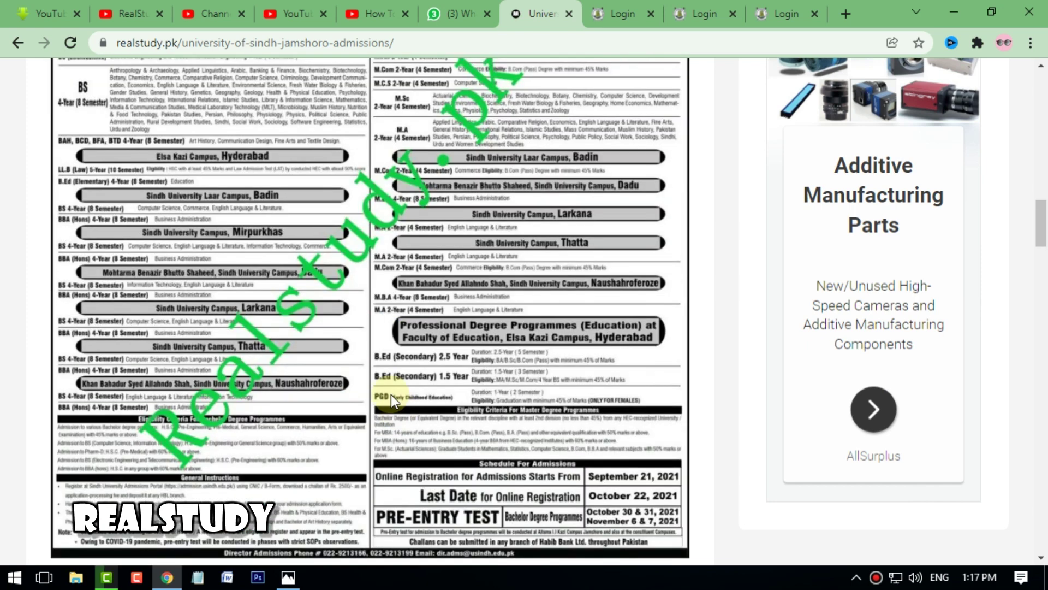
scroll(352, 378, down, 4)
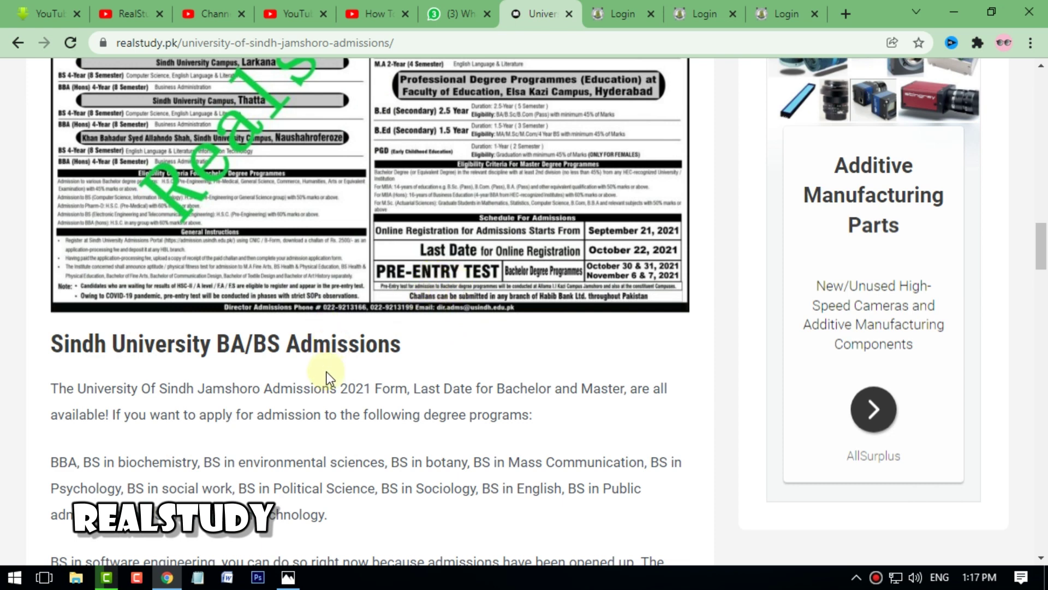
scroll(328, 371, down, 4)
scroll(325, 369, down, 3)
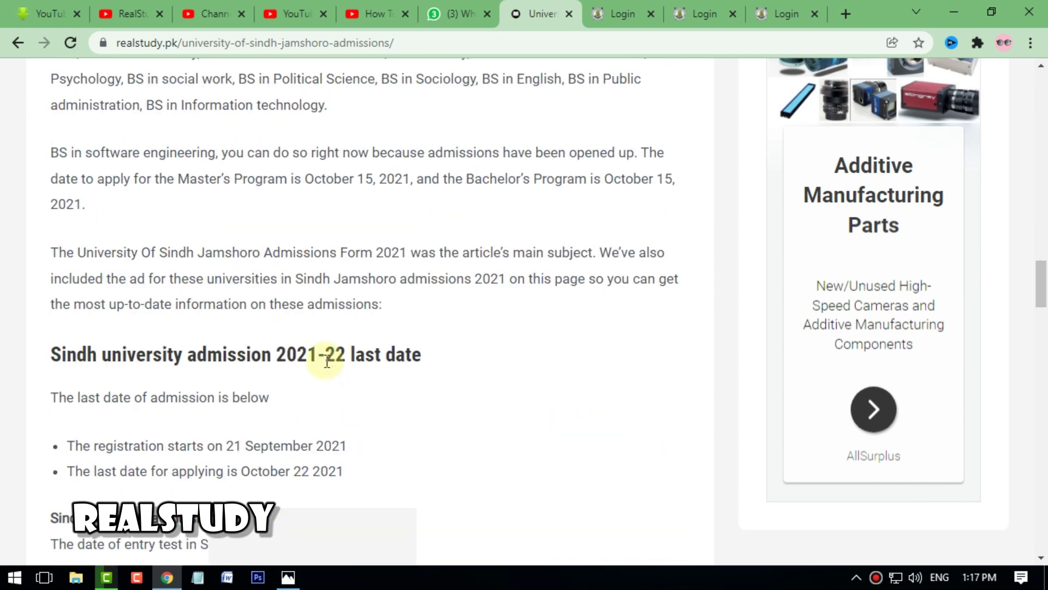
scroll(325, 352, down, 1)
scroll(326, 355, down, 4)
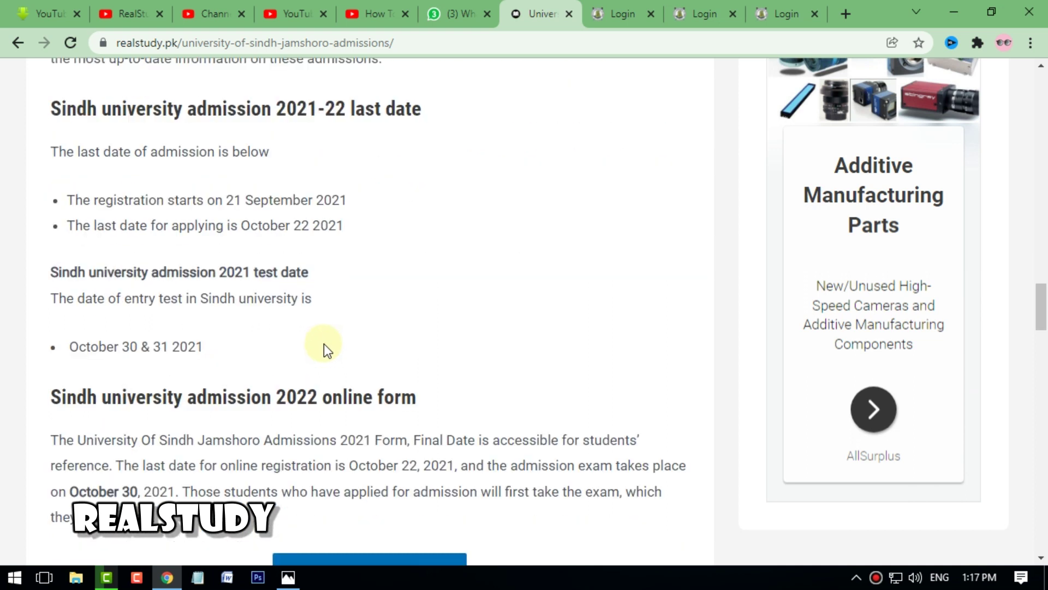
scroll(319, 317, down, 4)
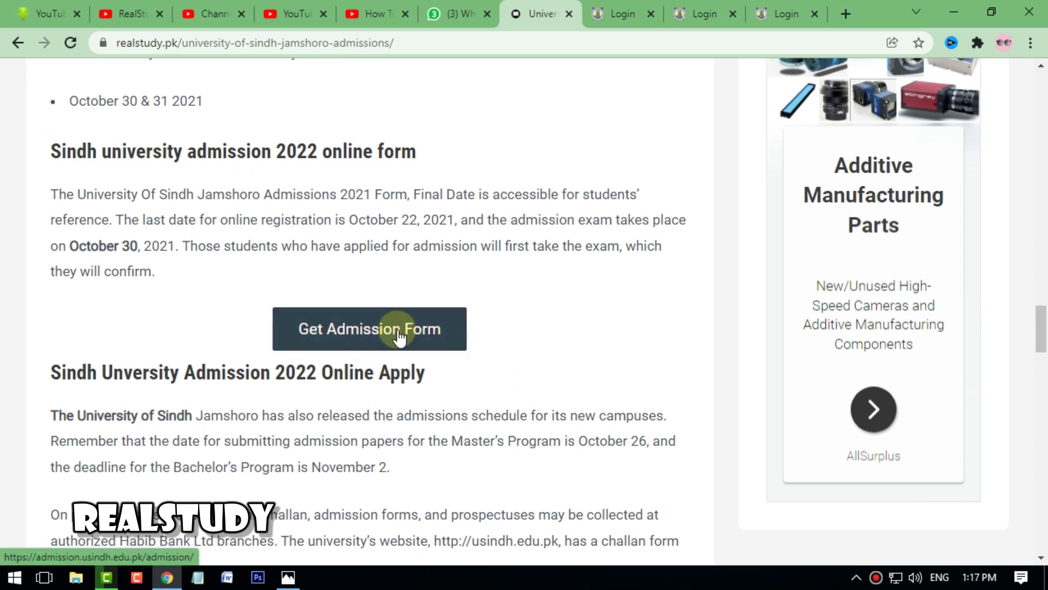
- Go to the Sindh University login page and choose CNIC No. as the login method
click(612, 10)
scroll(453, 188, up, 7)
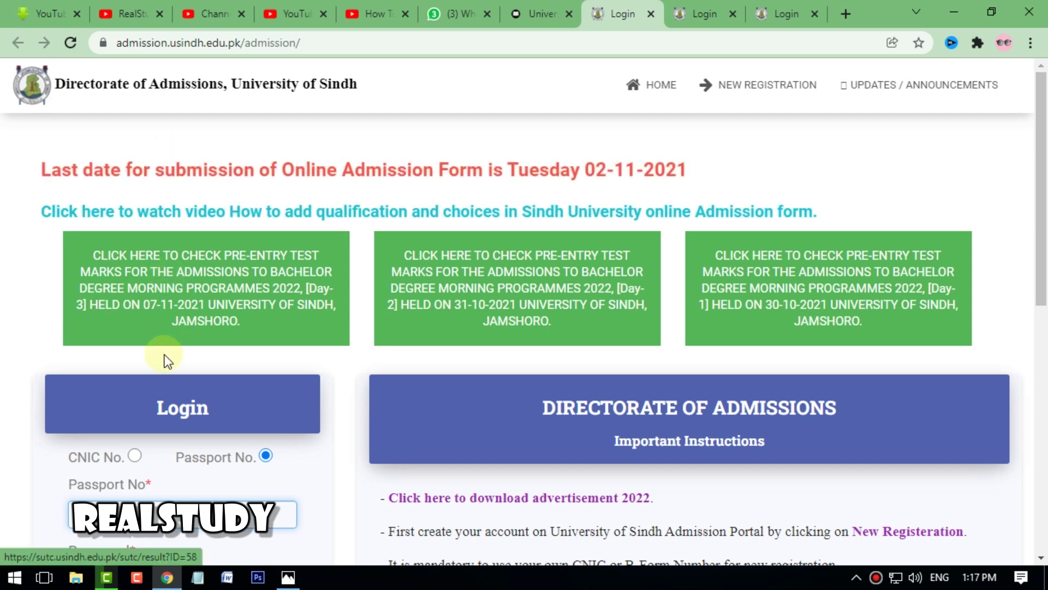
scroll(165, 356, down, 2)
scroll(120, 287, down, 3)
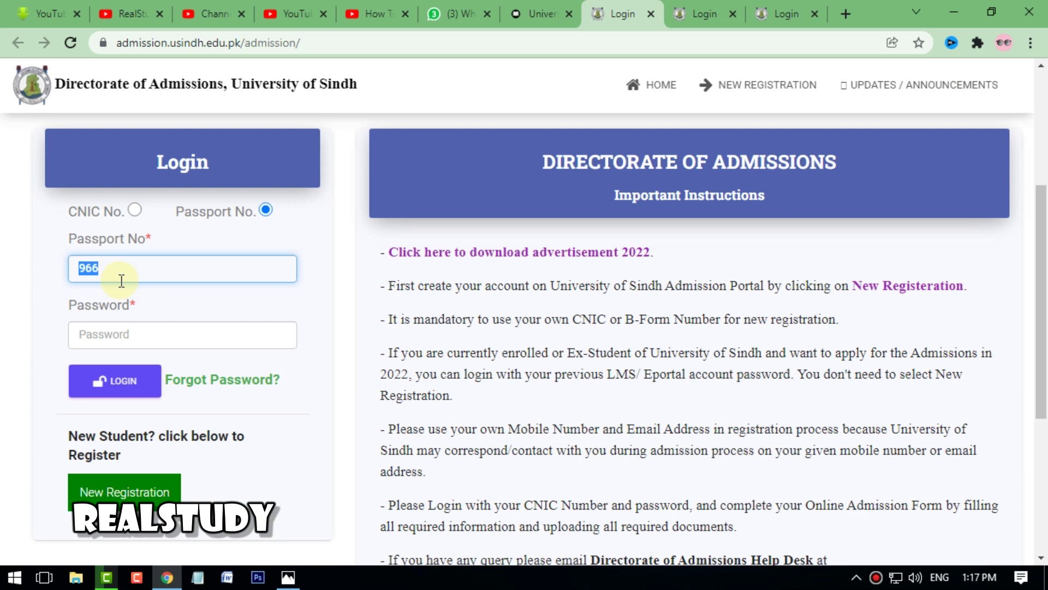
click(135, 211)
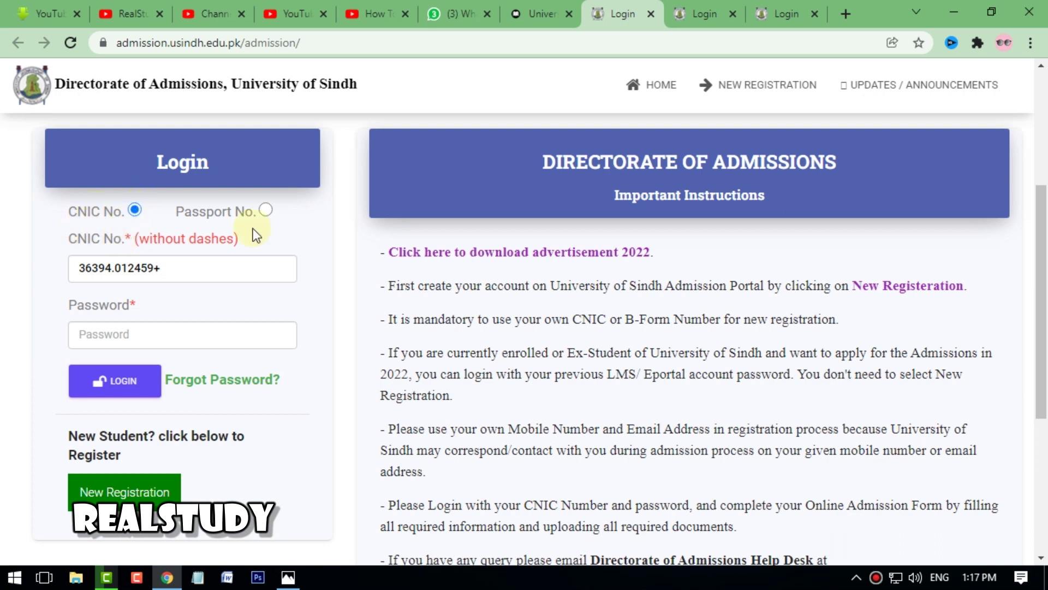
click(266, 212)
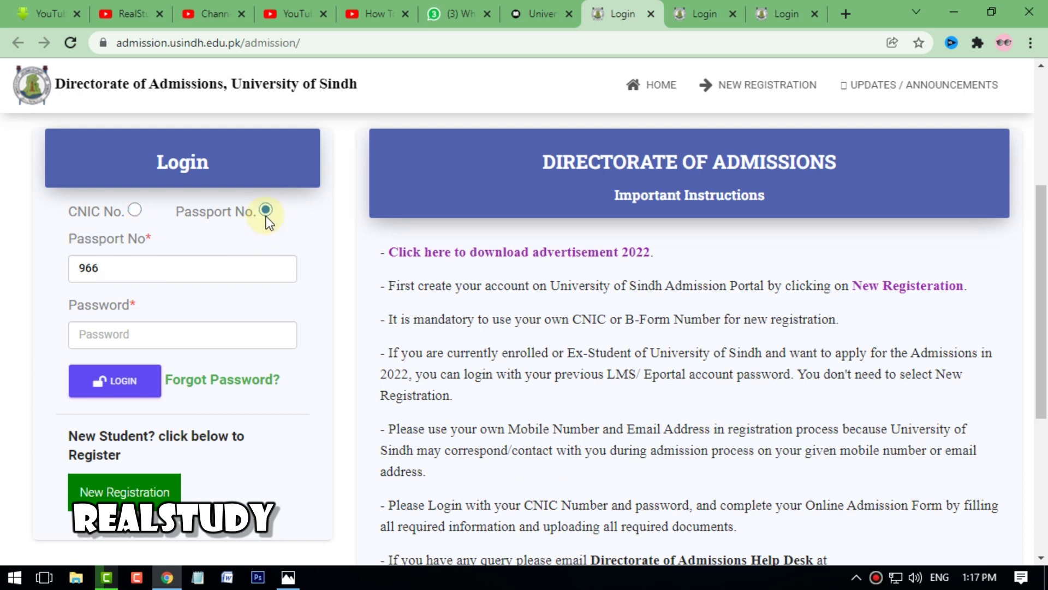
click(136, 211)
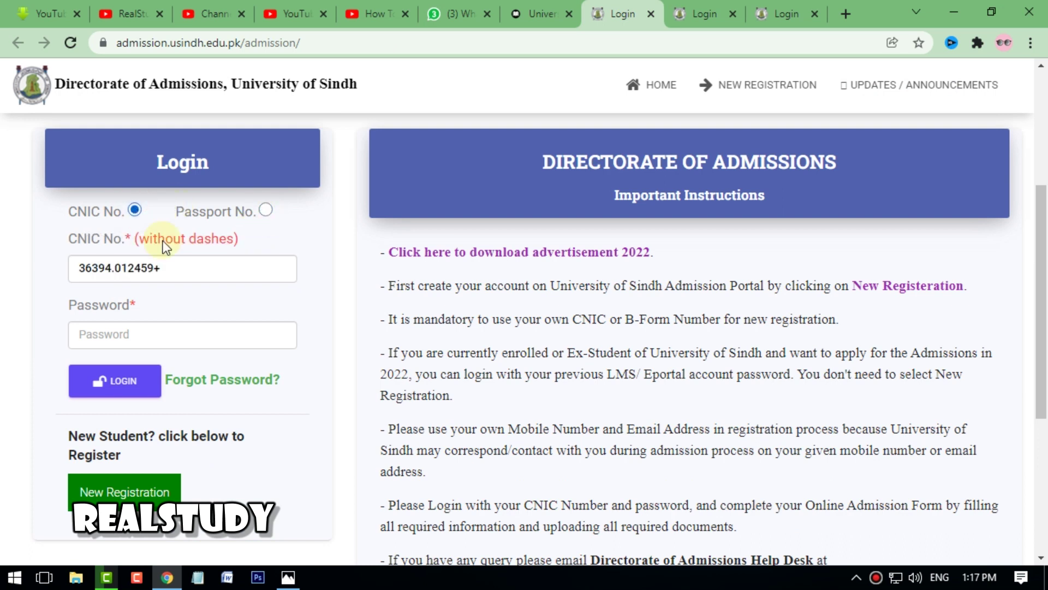
- Remove the stray '+' from the CNIC, enter the password and submit the login
mouse_move(195, 274)
mouse_down()
mouse_move(93, 274)
mouse_move(191, 283)
mouse_up()
key(BackSpace)
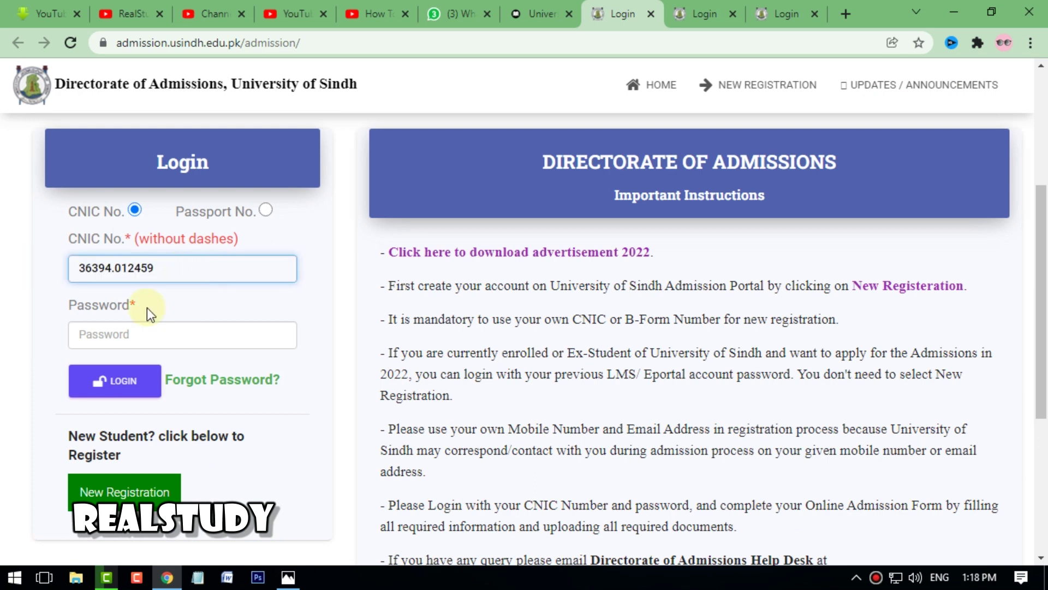
click(134, 333)
text(*****)
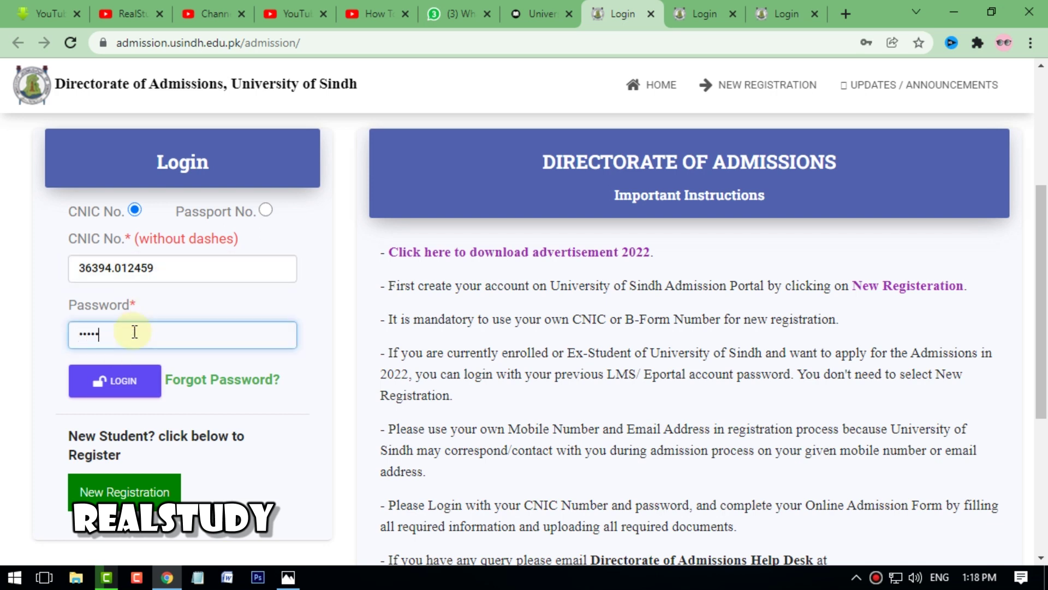
click(128, 400)
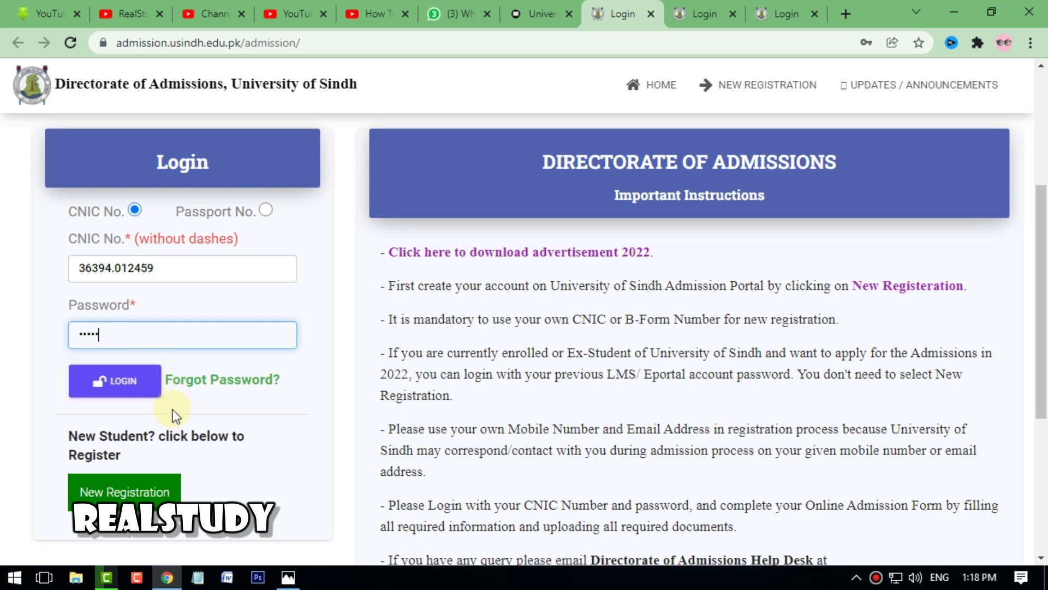
scroll(174, 415, down, 1)
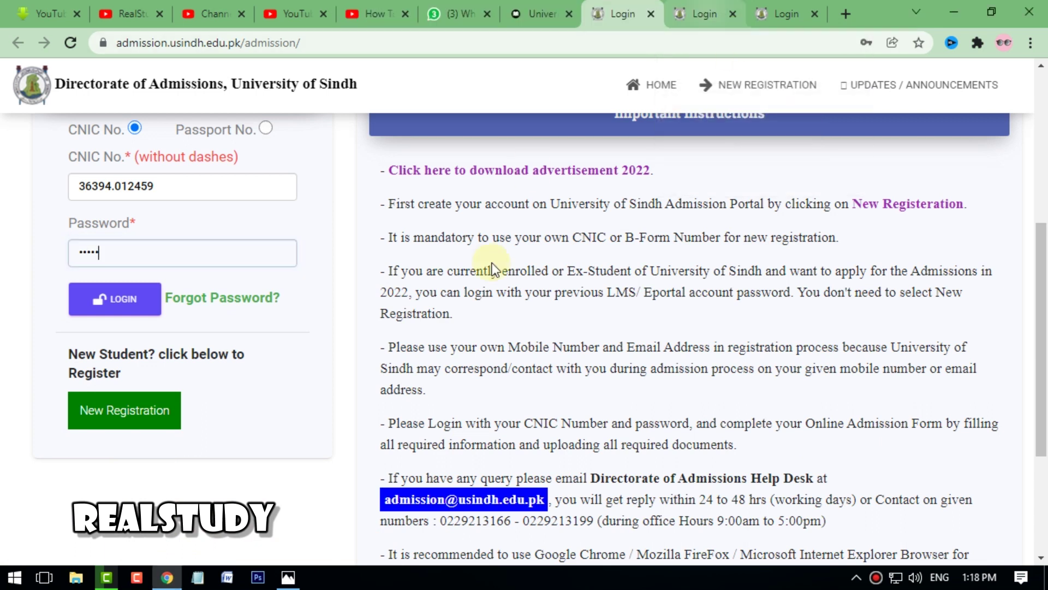
- Switch to the registration page and look over the Registration Form heading
key(ctrl+Tab)
scroll(513, 267, up, 12)
scroll(369, 295, down, 2)
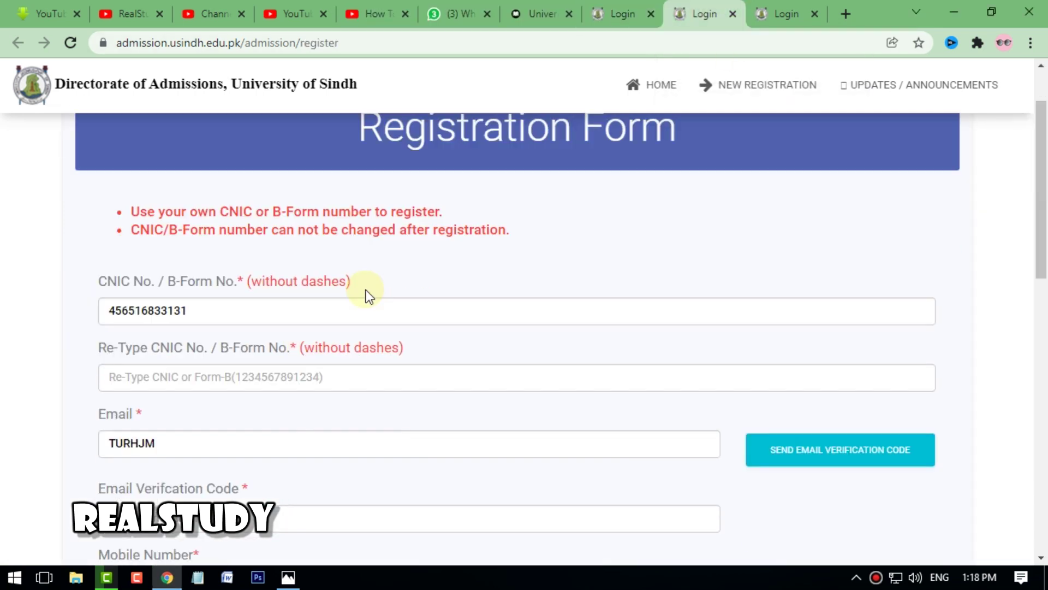
scroll(515, 280, up, 2)
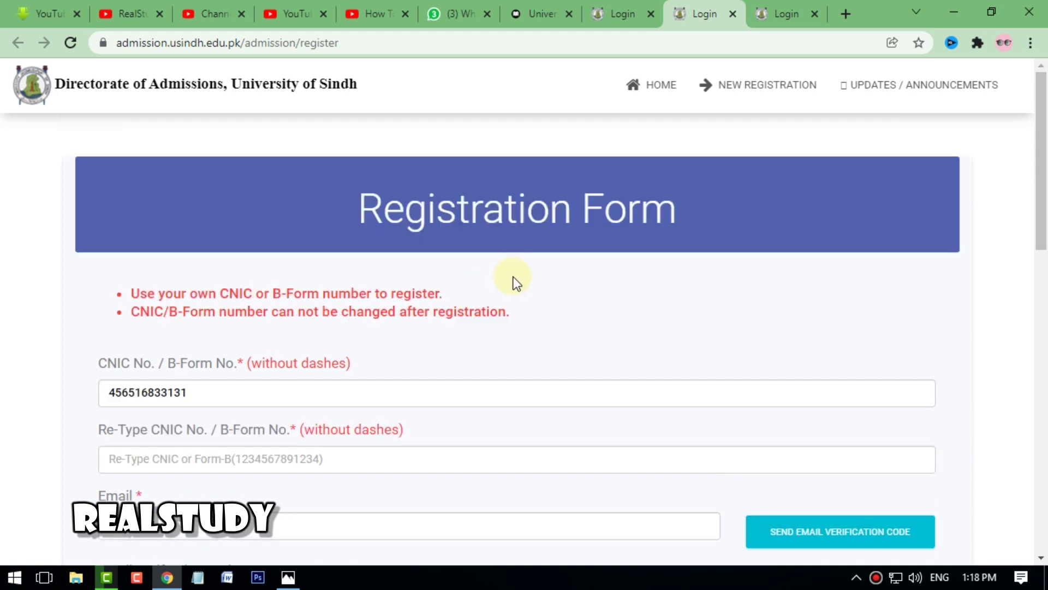
drag(710, 238, 316, 199)
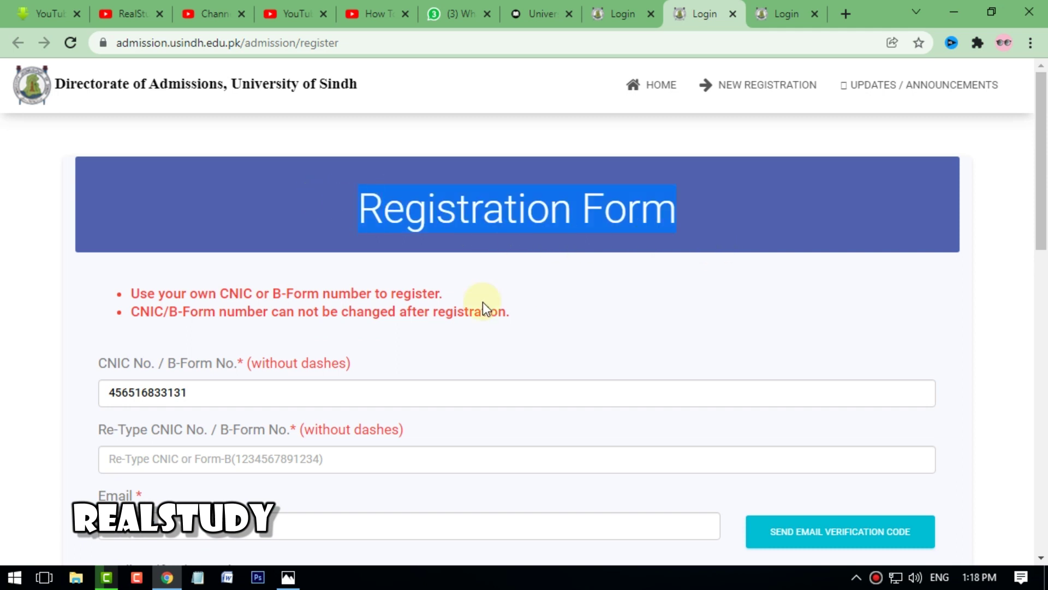
scroll(302, 342, down, 1)
- Clear the old CNIC value and type the applicant's CNIC number
drag(110, 307, 66, 301)
key(ctrl+a)
key(BackSpace)
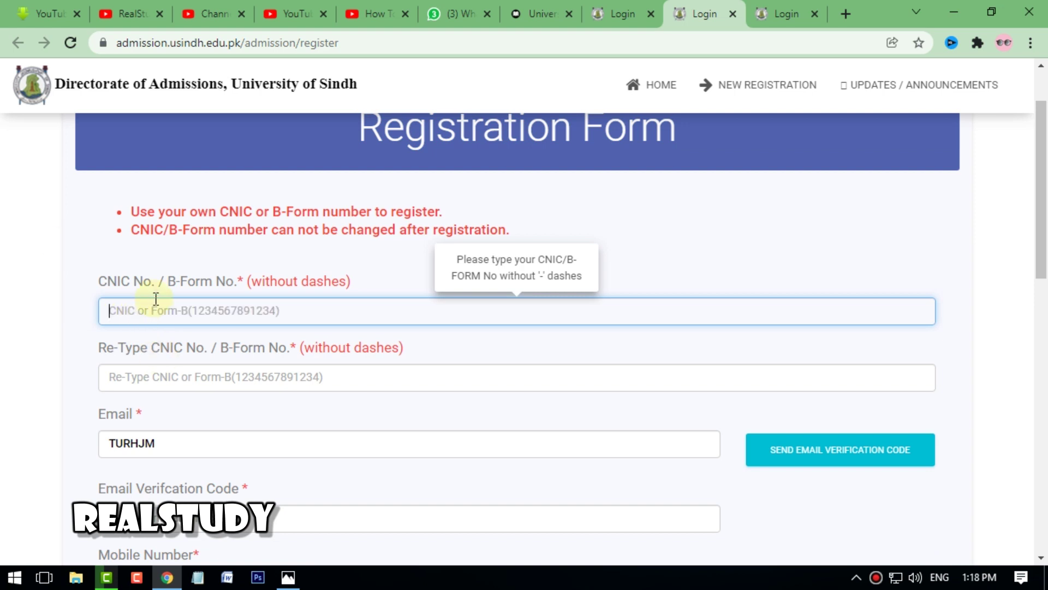
click(141, 310)
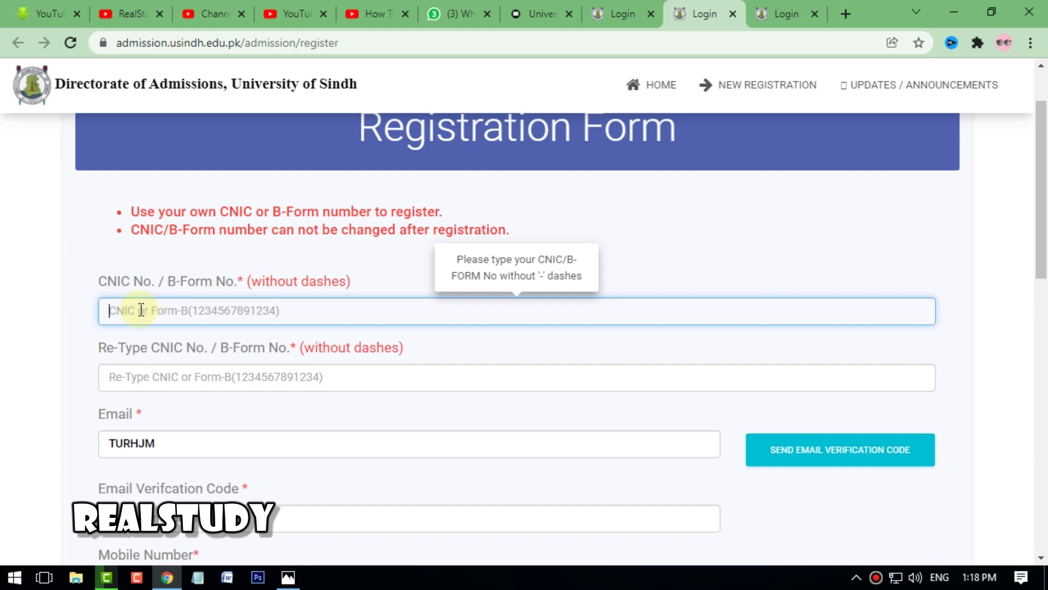
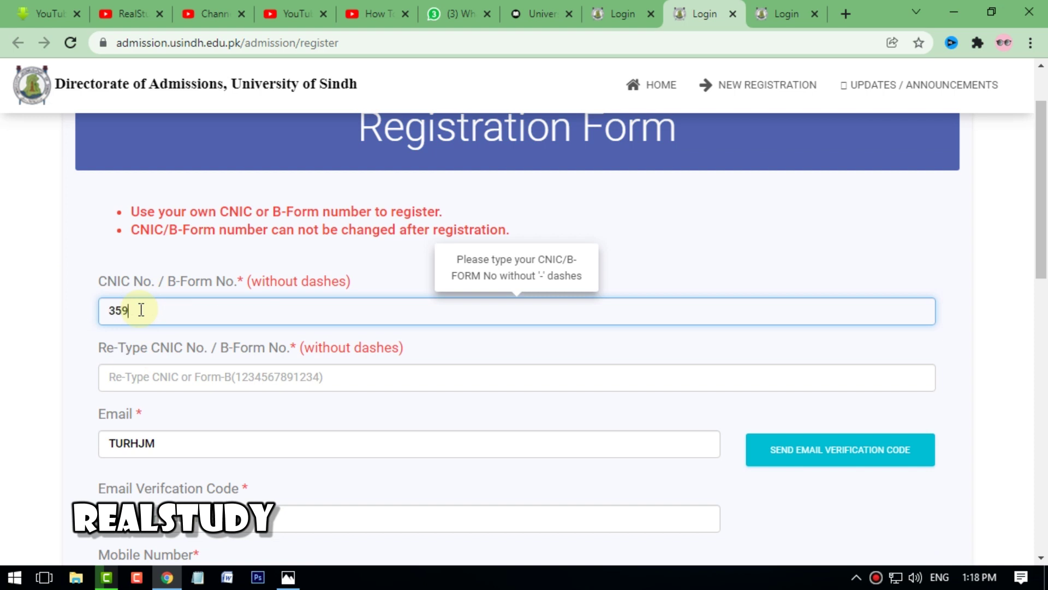
- Dismiss the alert warning that a valid CNIC needs 13 digits
scroll(232, 252, down, 3)
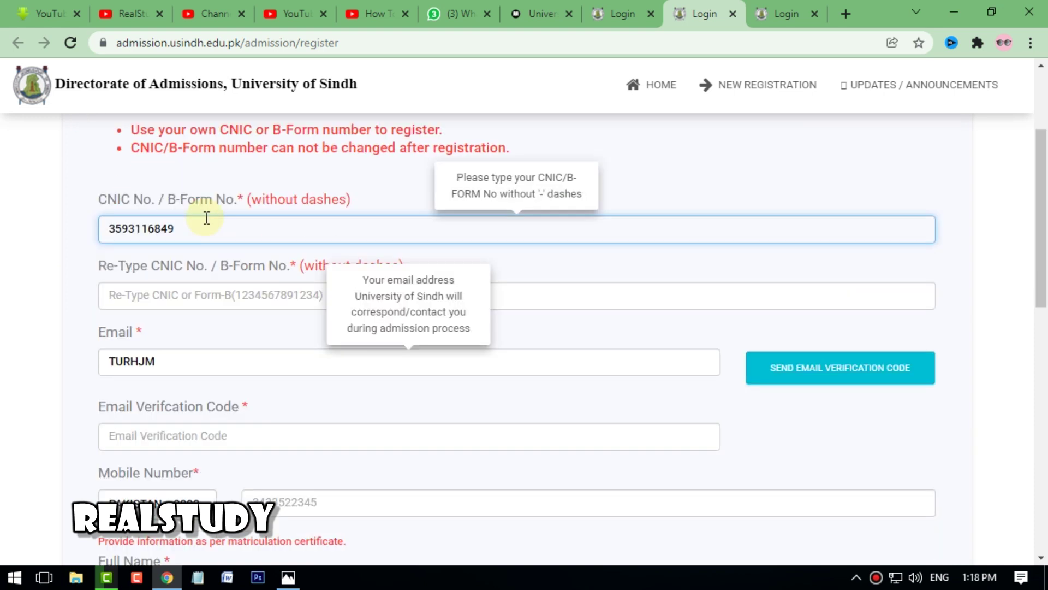
click(200, 214)
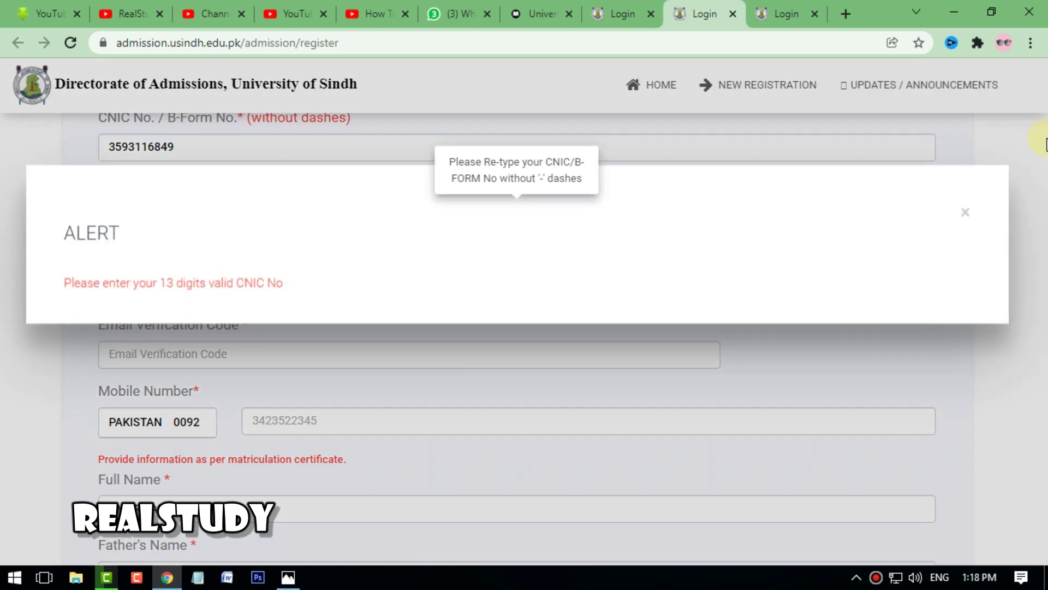
click(966, 214)
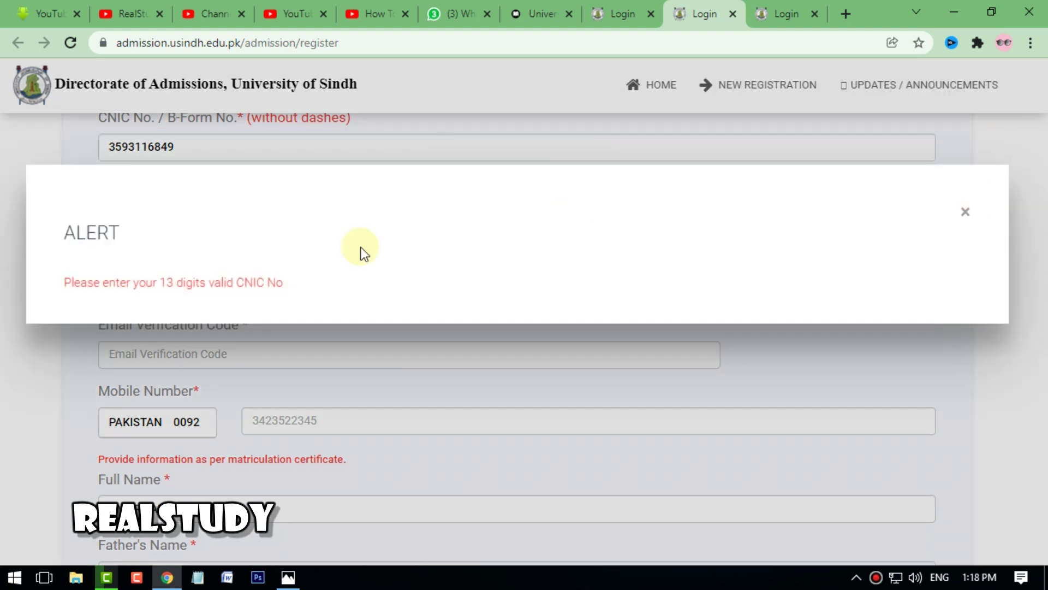
scroll(198, 228, up, 2)
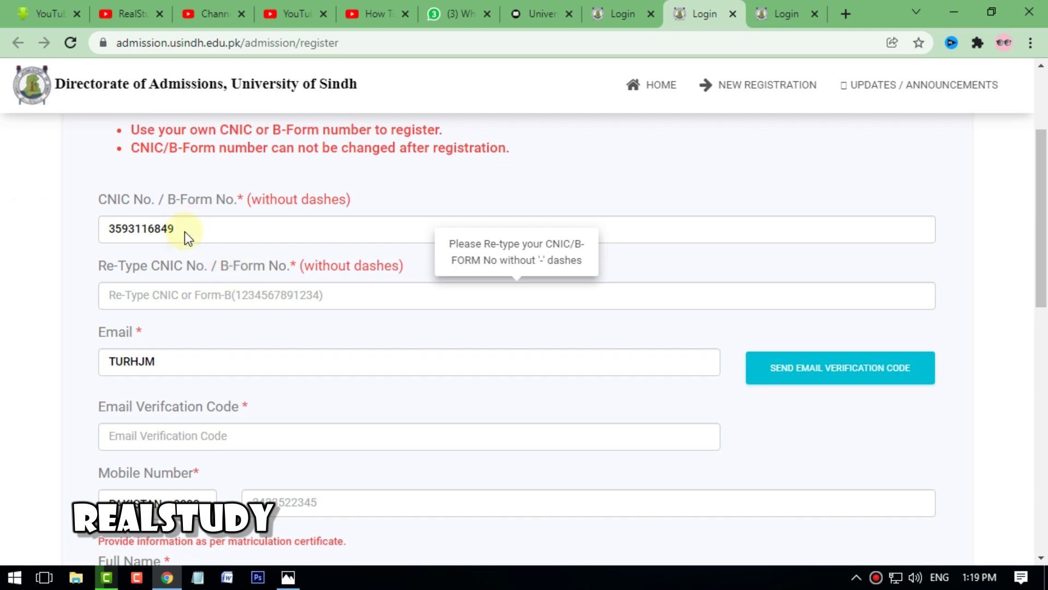
click(187, 231)
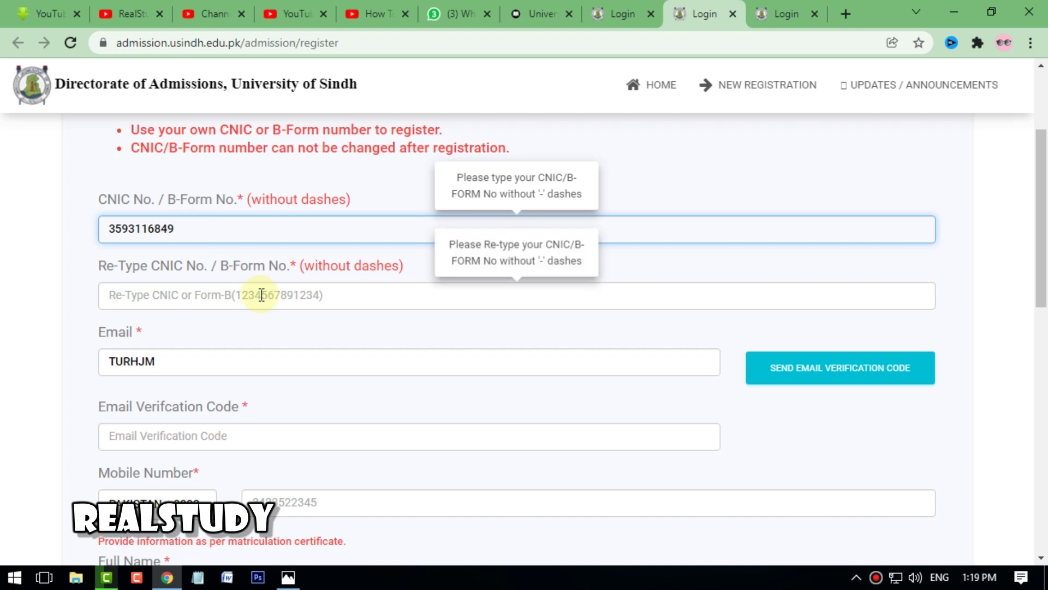
click(595, 371)
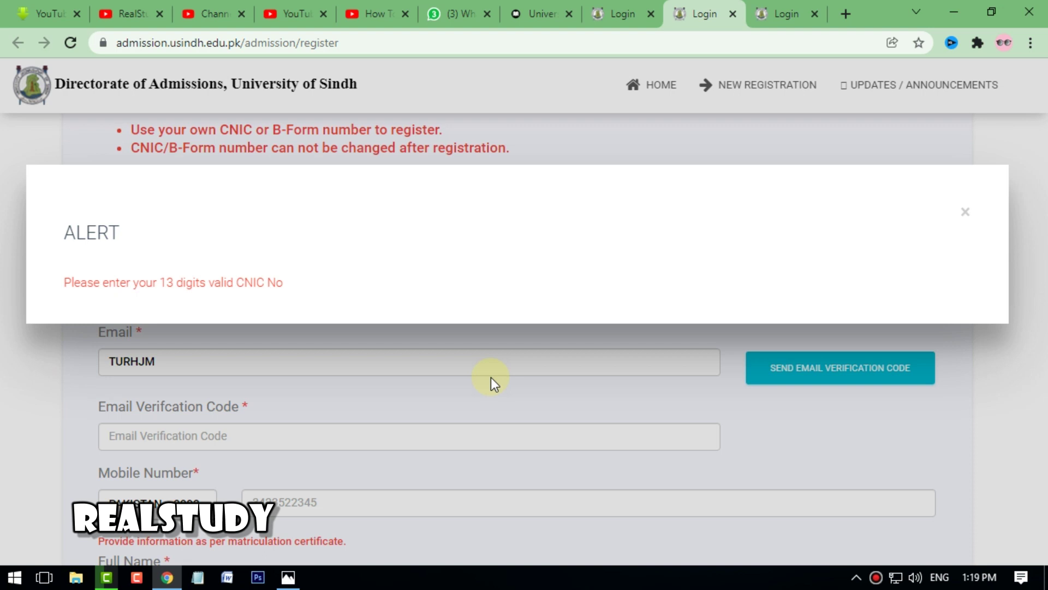
click(965, 212)
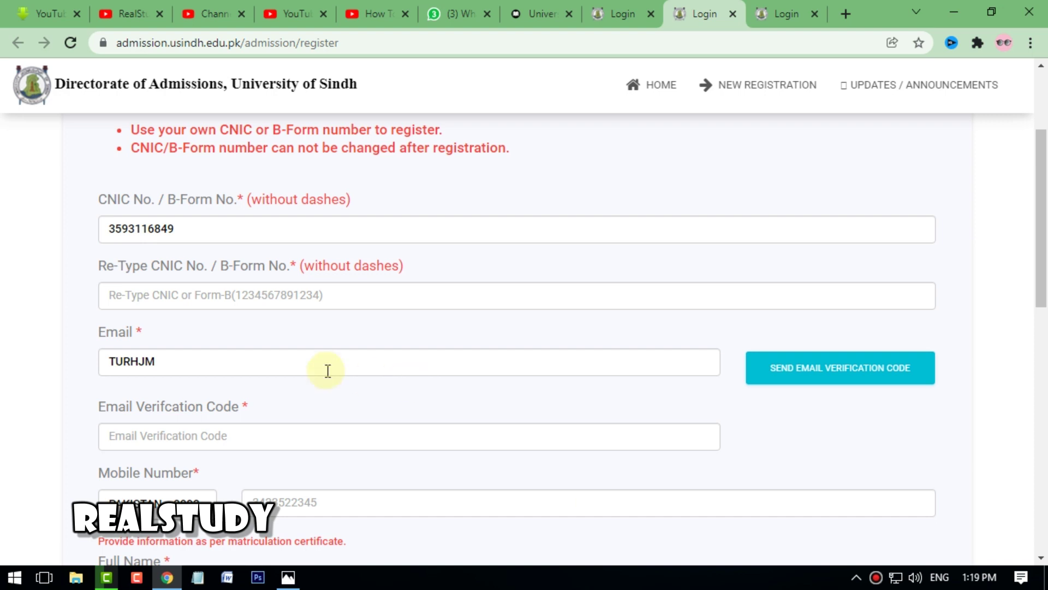
- Select and delete the old 'TURHJM' text in the Email field
mouse_move(185, 356)
scroll(177, 355, down, 1)
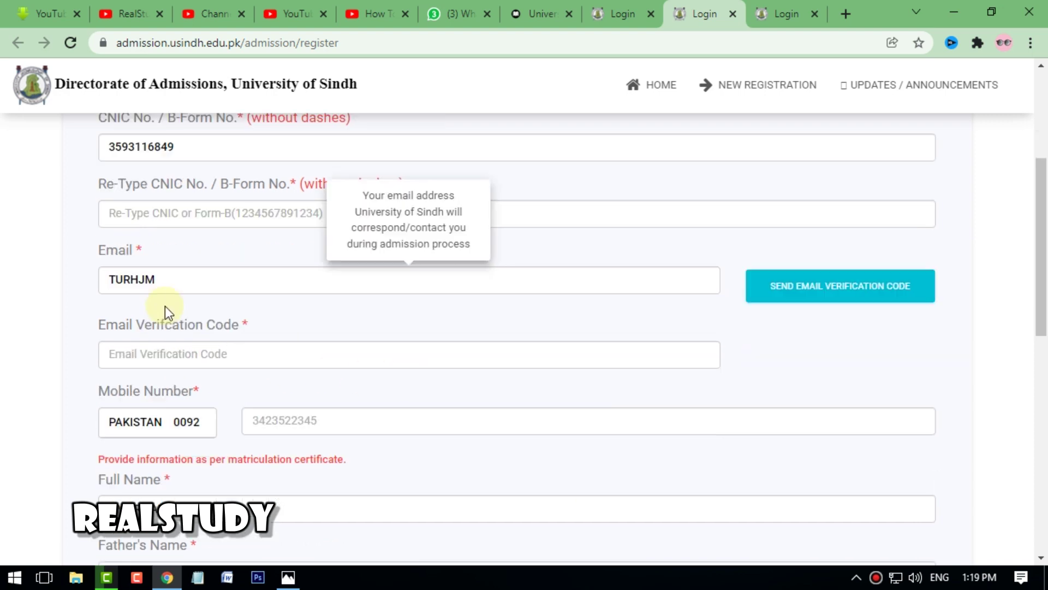
click(178, 283)
key(ctrl+a)
key(BackSpace)
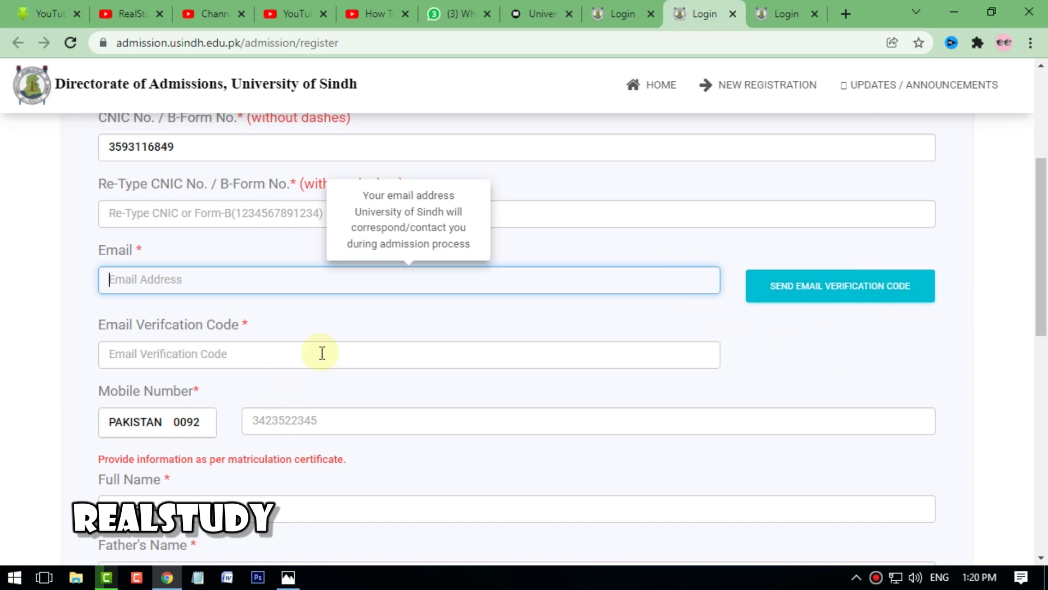
scroll(149, 273, down, 1)
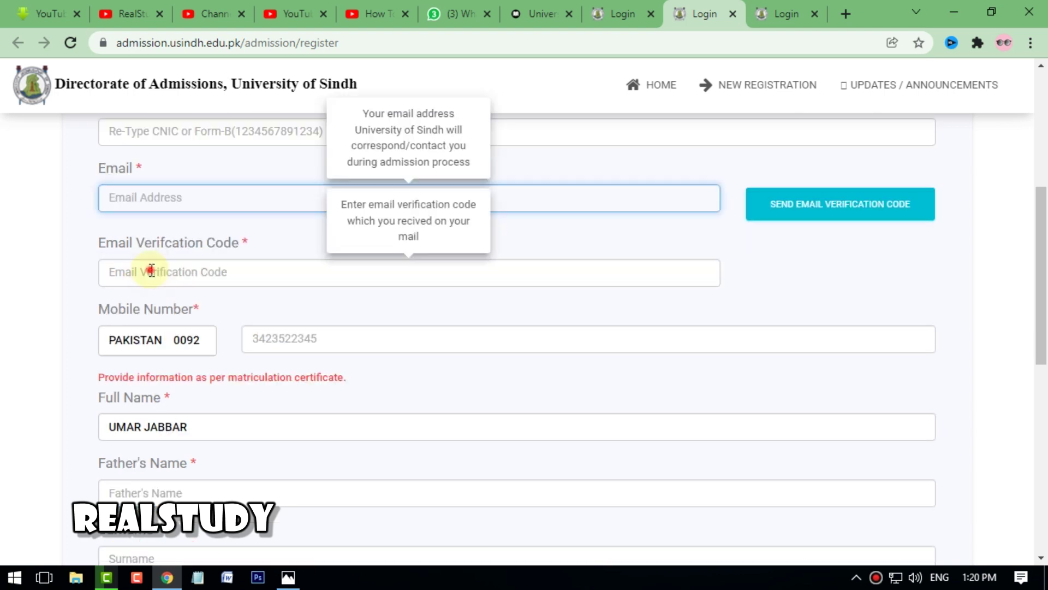
click(151, 271)
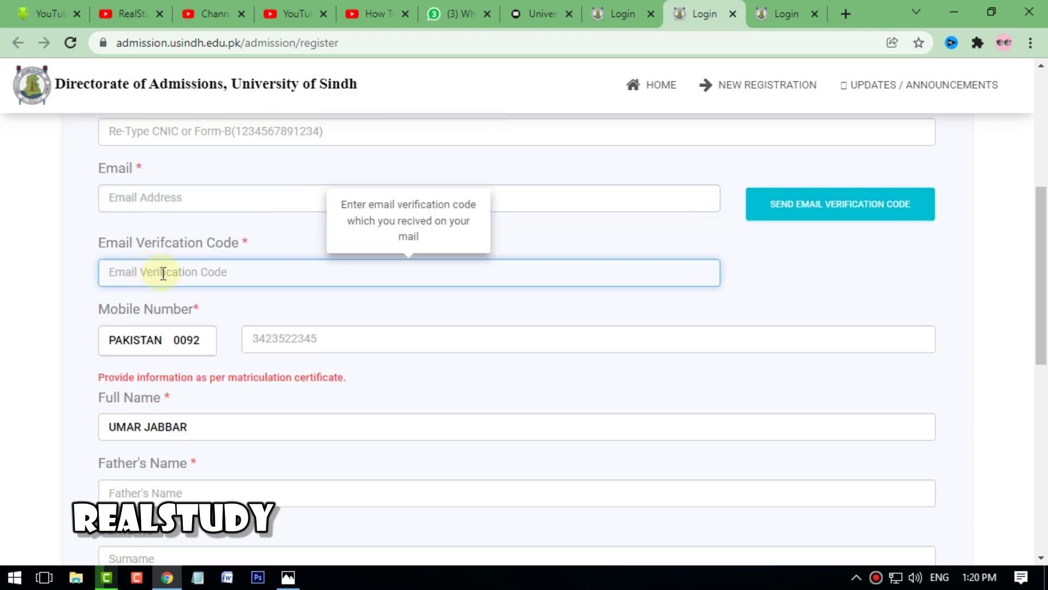
click(166, 279)
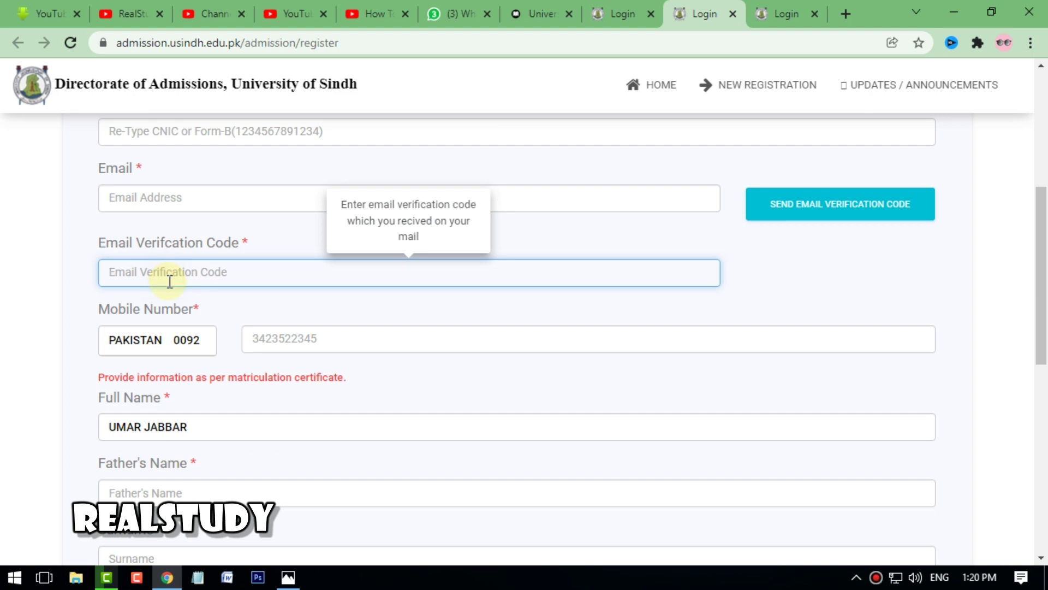
scroll(202, 327, down, 1)
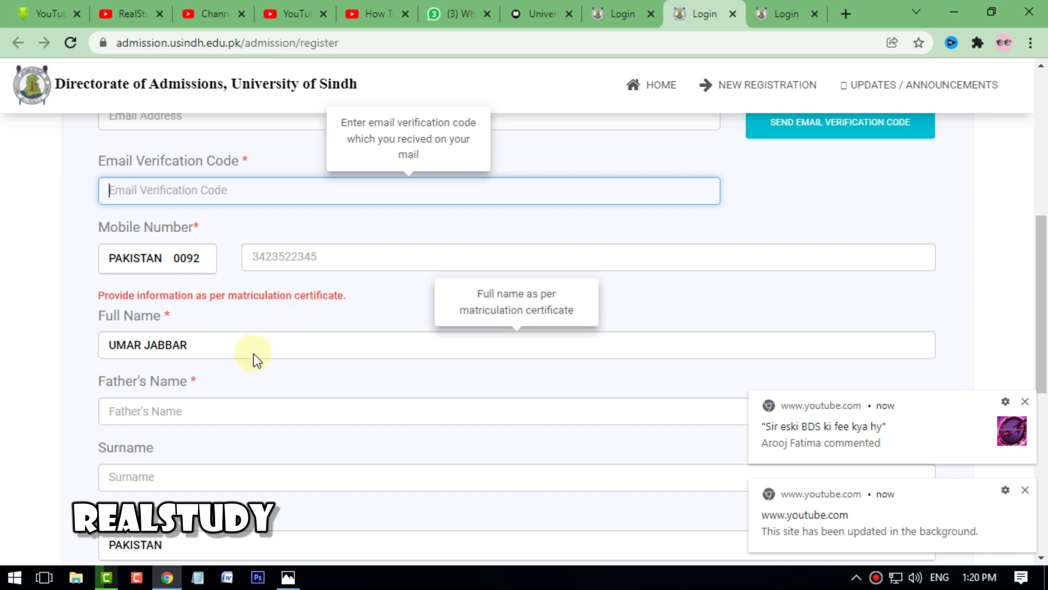
scroll(253, 352, down, 2)
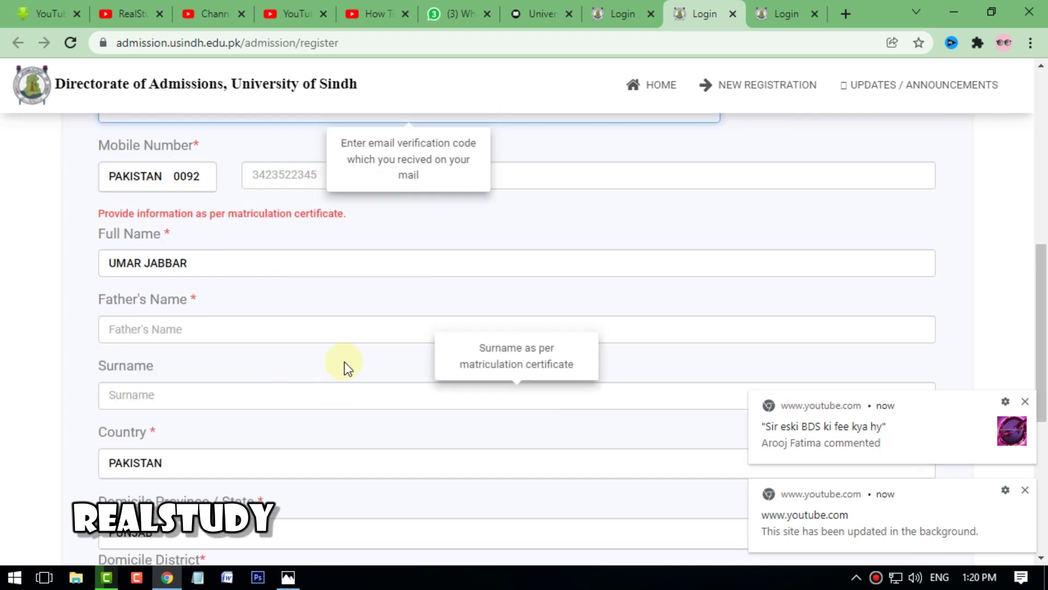
click(215, 264)
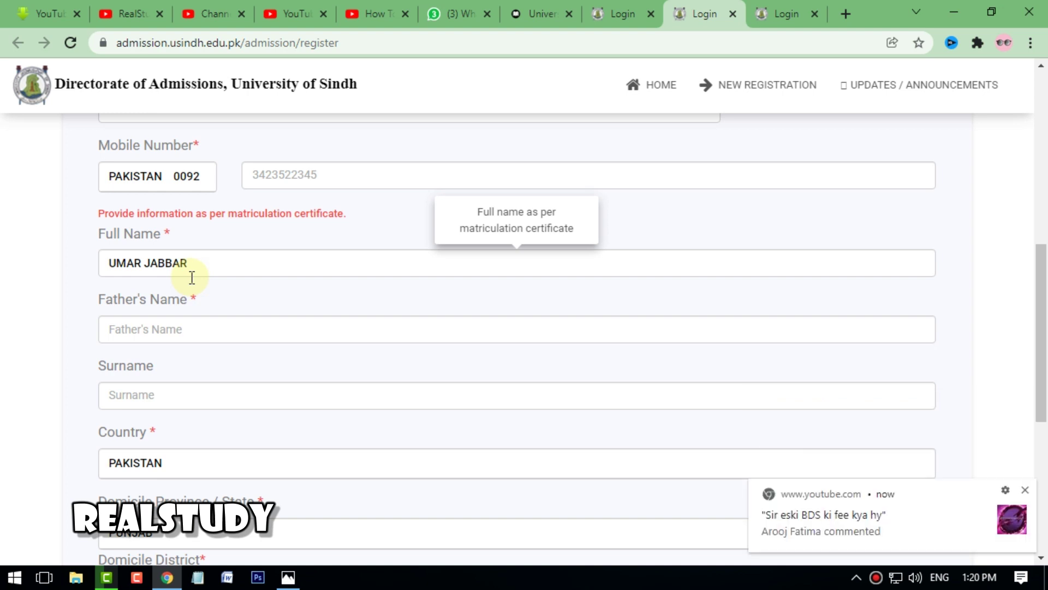
scroll(211, 332, down, 1)
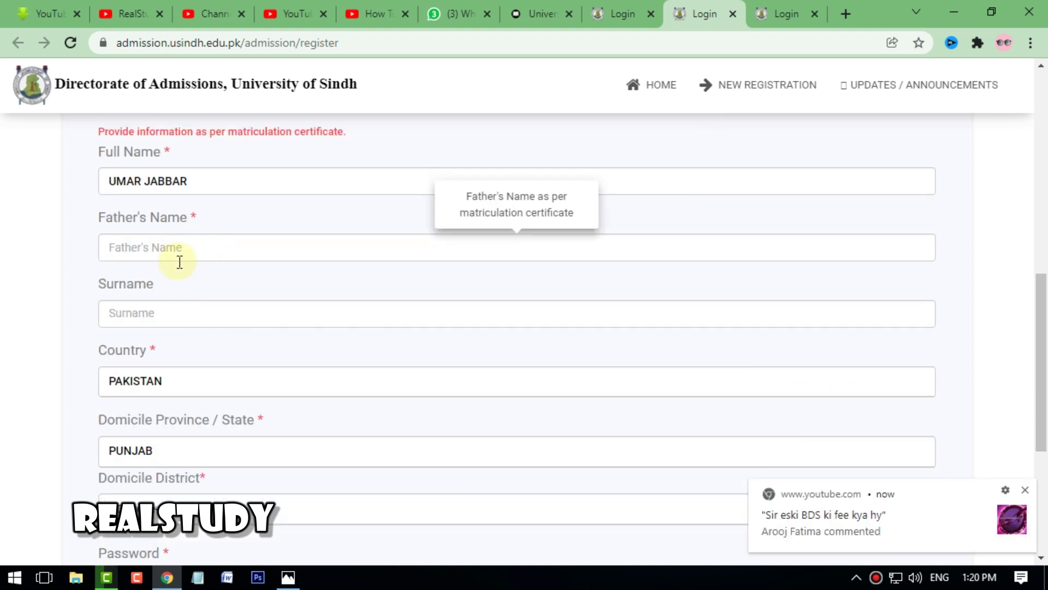
click(162, 256)
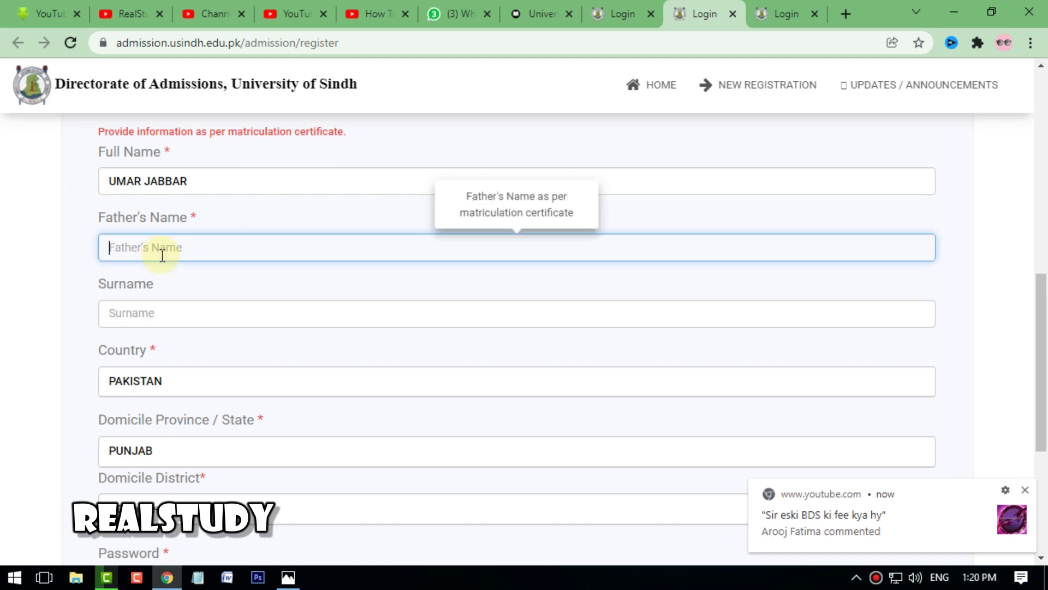
scroll(208, 310, down, 1)
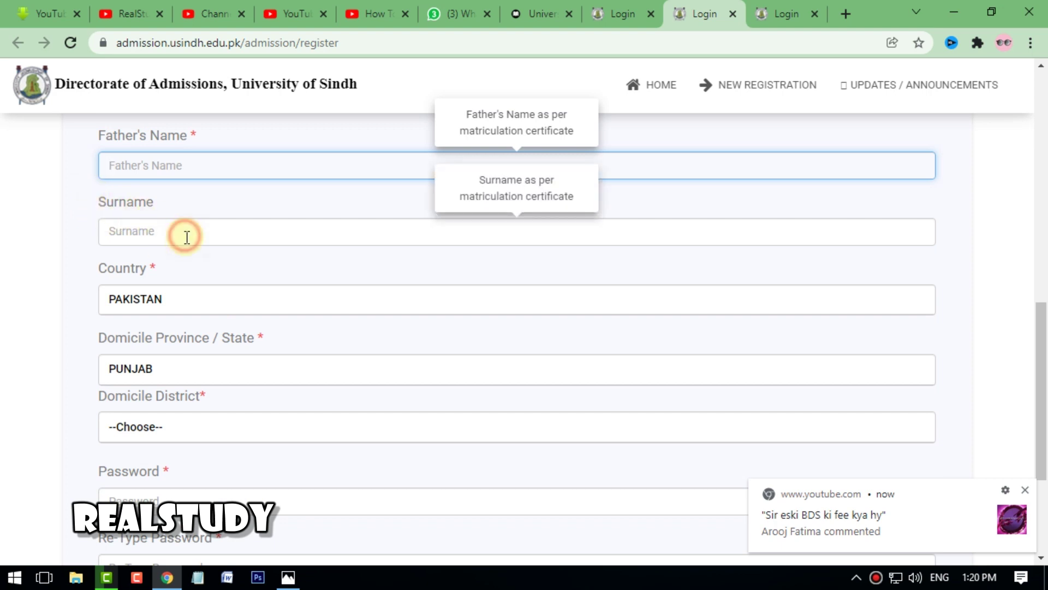
click(187, 237)
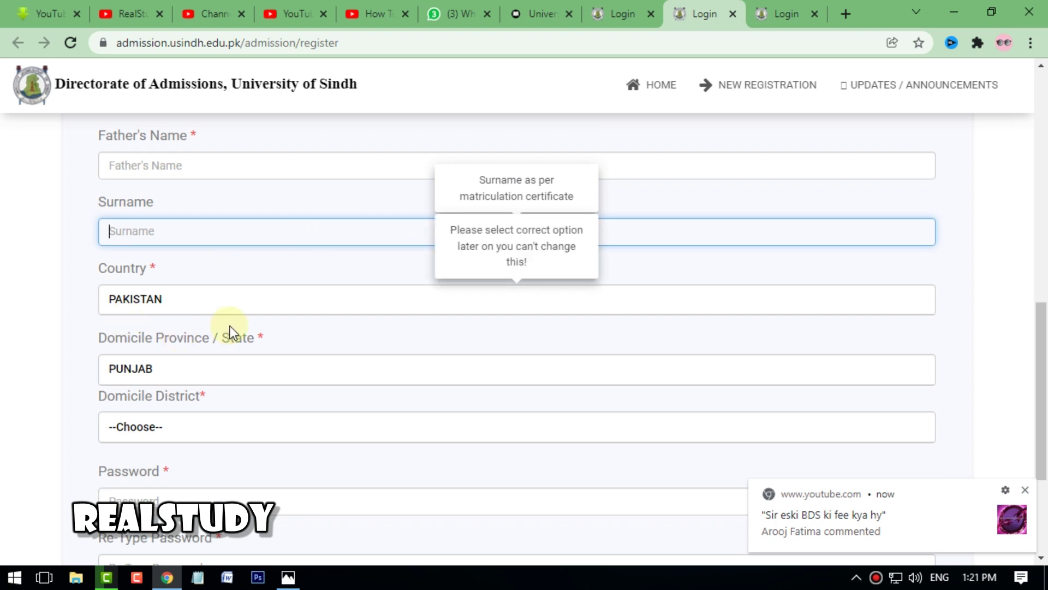
click(258, 294)
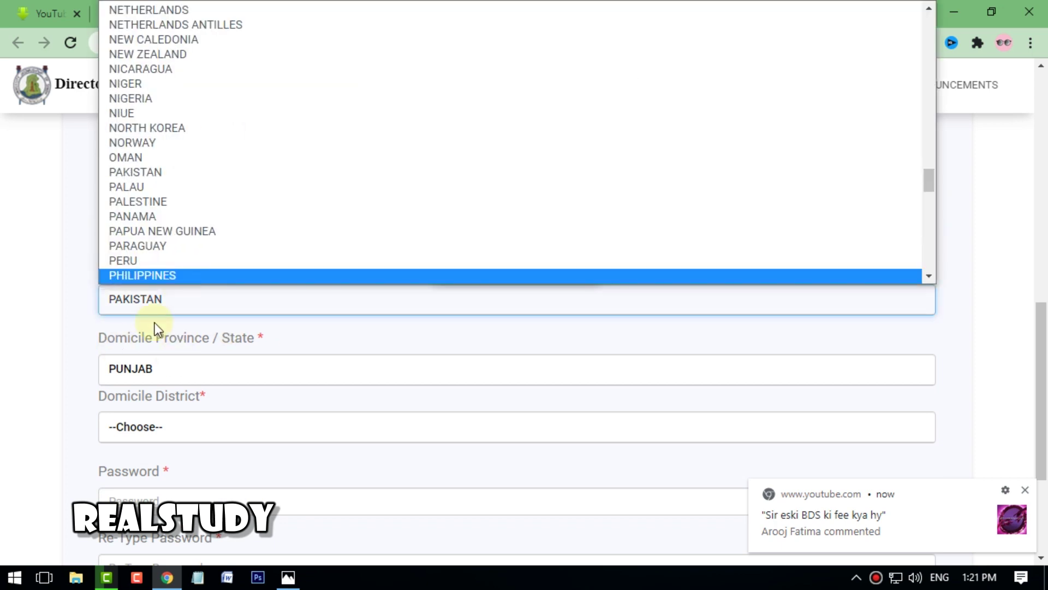
click(68, 307)
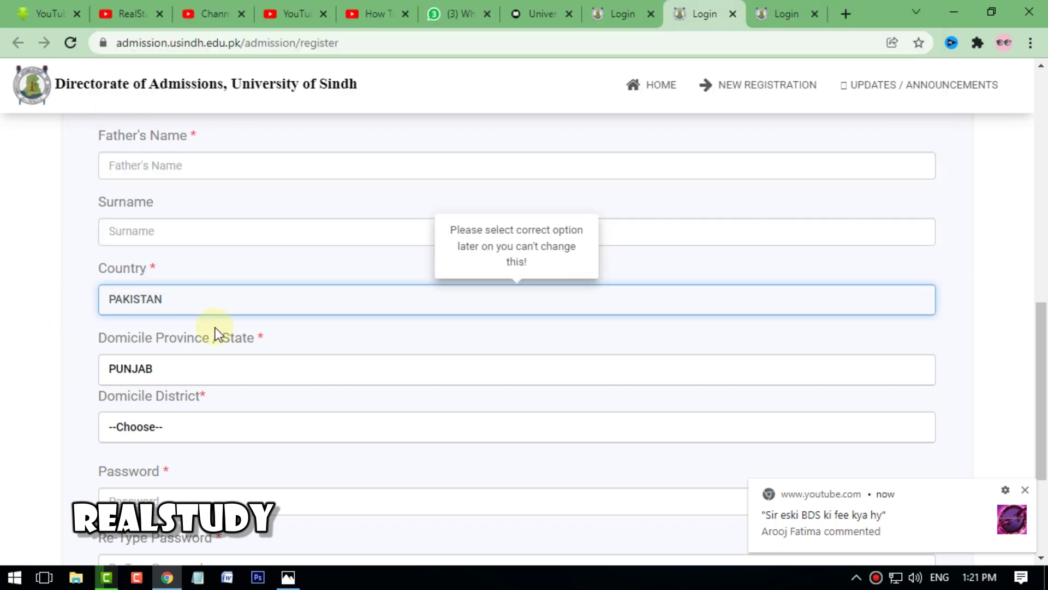
scroll(215, 327, down, 2)
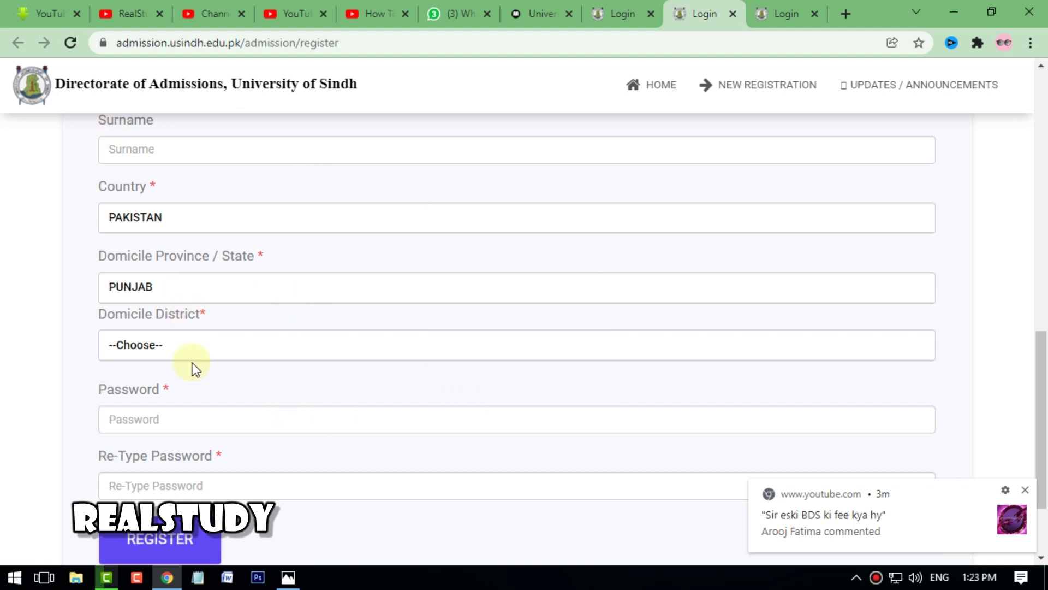
- Pick BHAKKAR from the Domicile District dropdown under province PUNJAB
scroll(198, 344, down, 1)
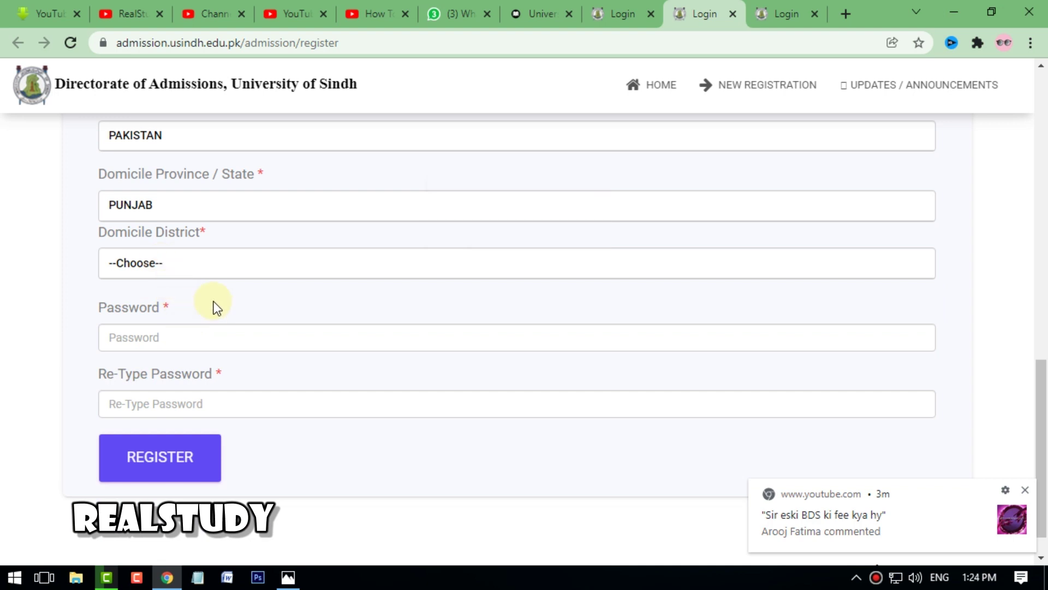
click(222, 264)
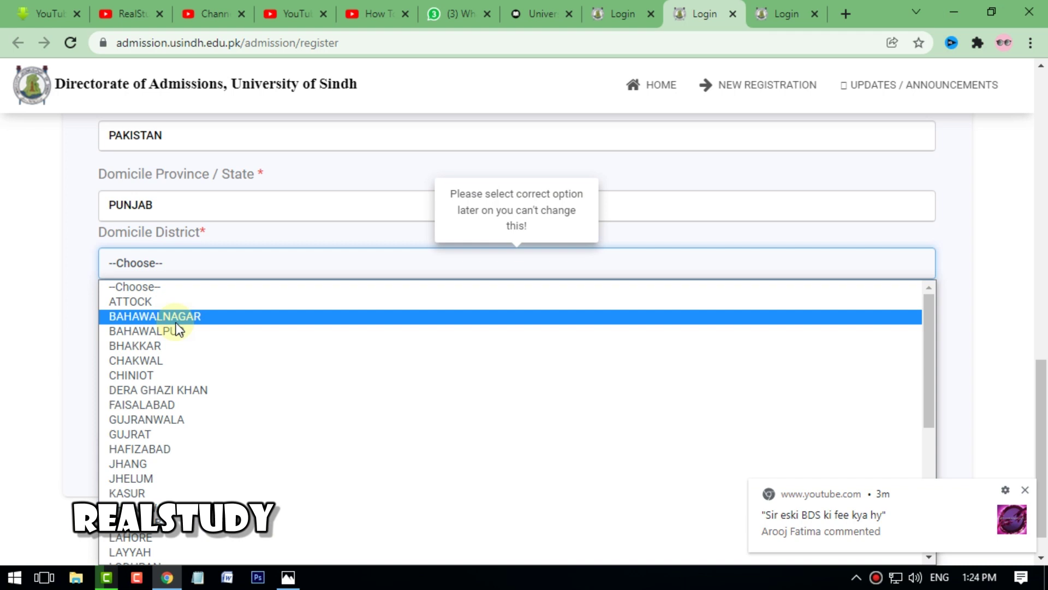
click(154, 352)
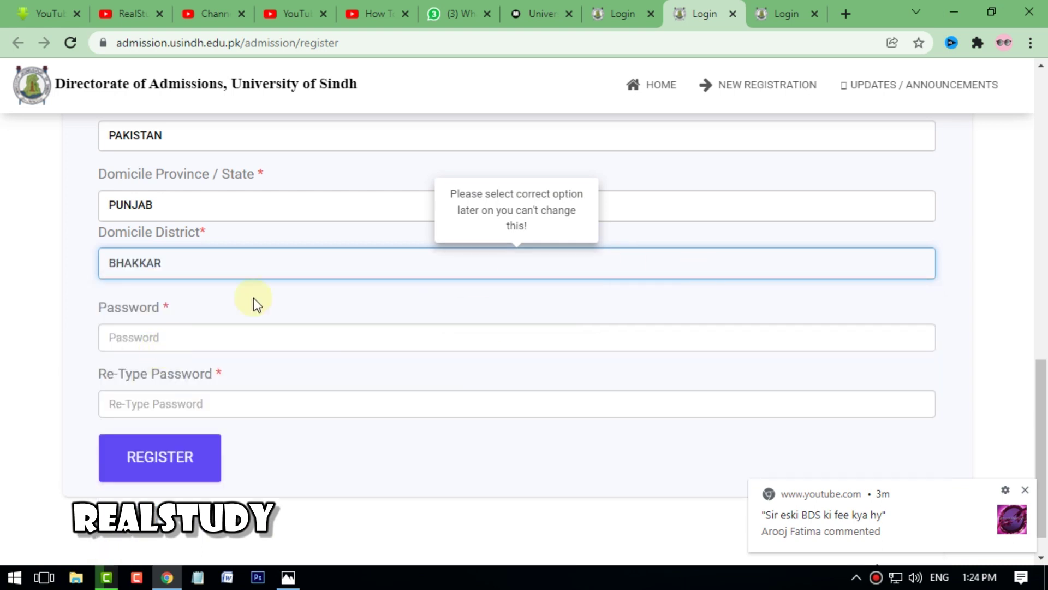
- Type the account password and dismiss the password-mismatch alert
click(164, 341)
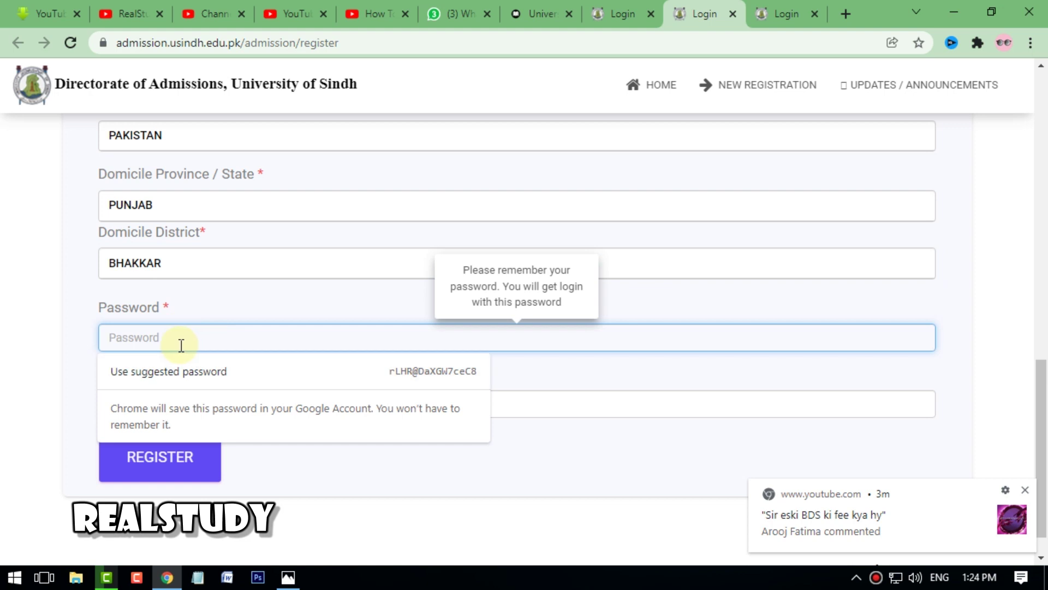
text(123)
click(513, 415)
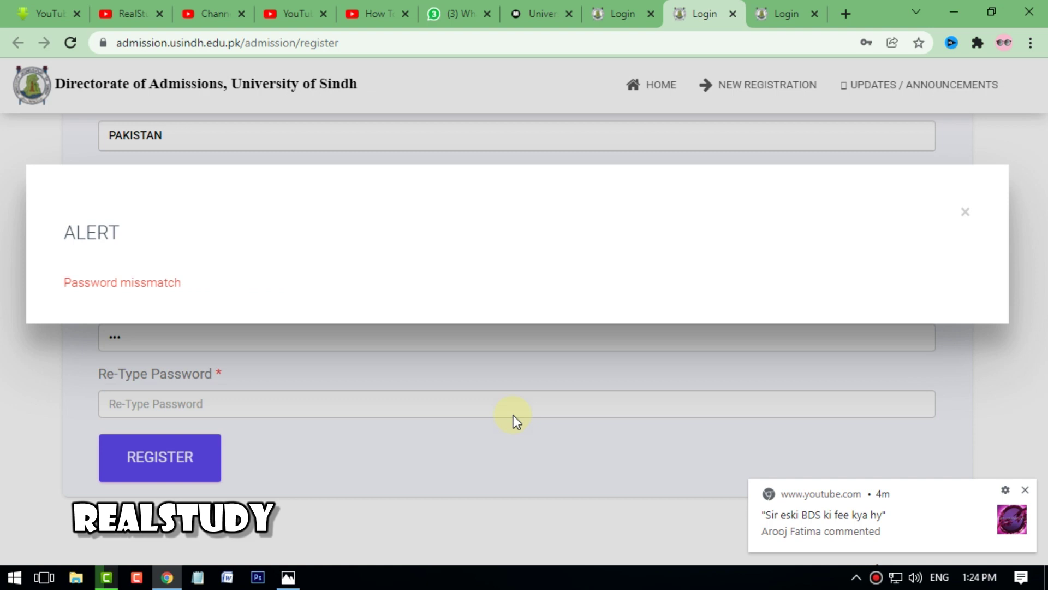
click(964, 214)
- Try Register, then return to the still-empty Re-Type Password field
click(171, 461)
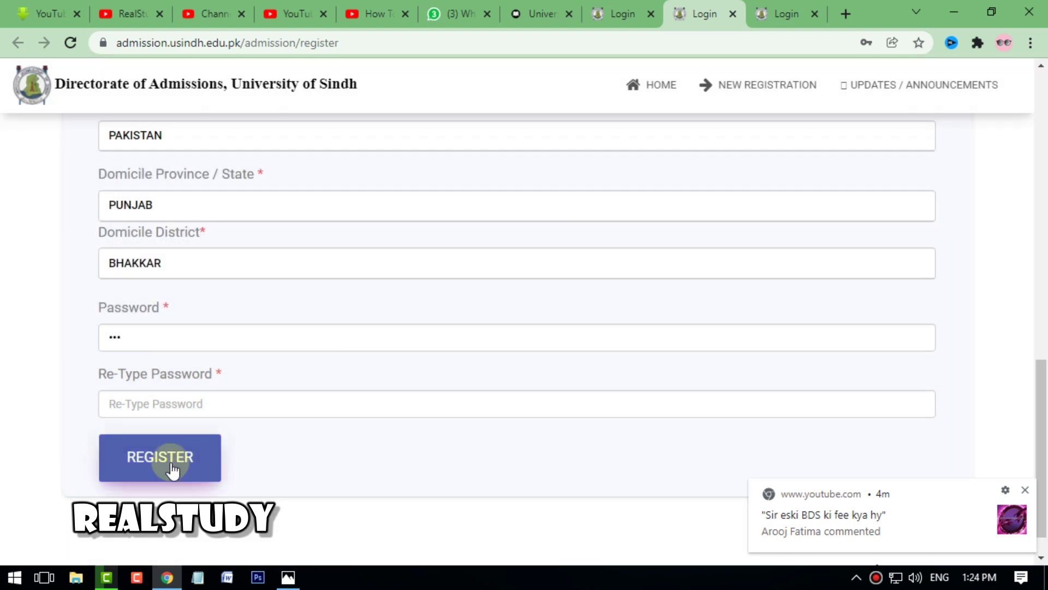
click(502, 414)
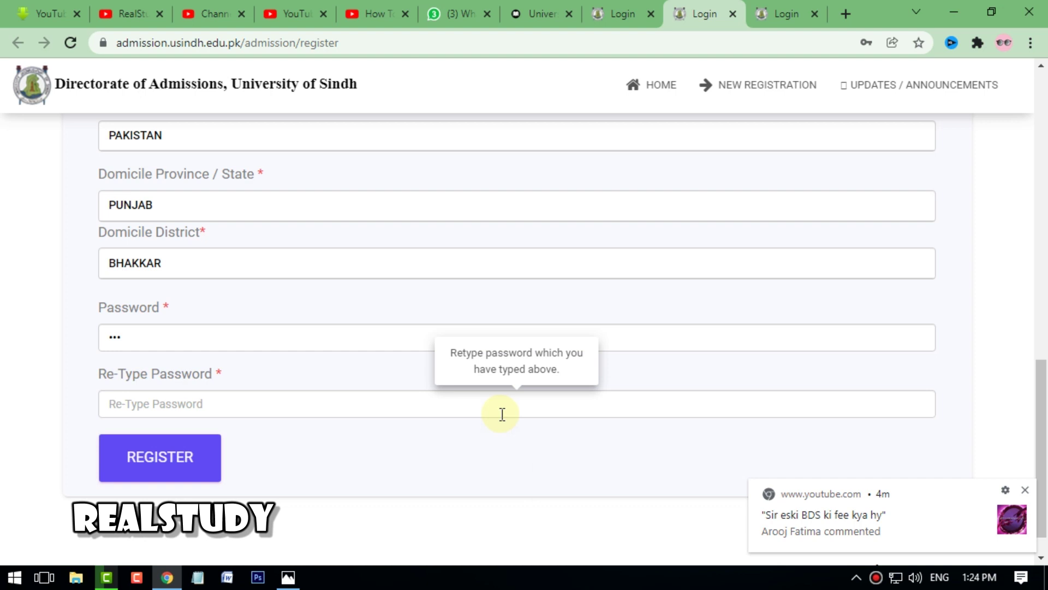
scroll(543, 346, up, 6)
scroll(546, 354, up, 9)
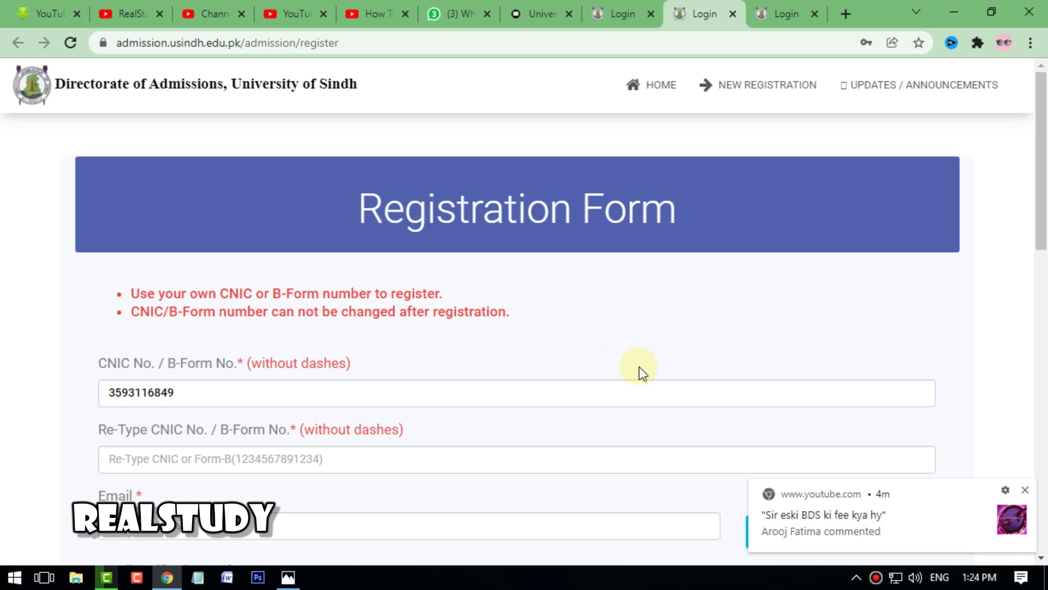
scroll(643, 372, down, 15)
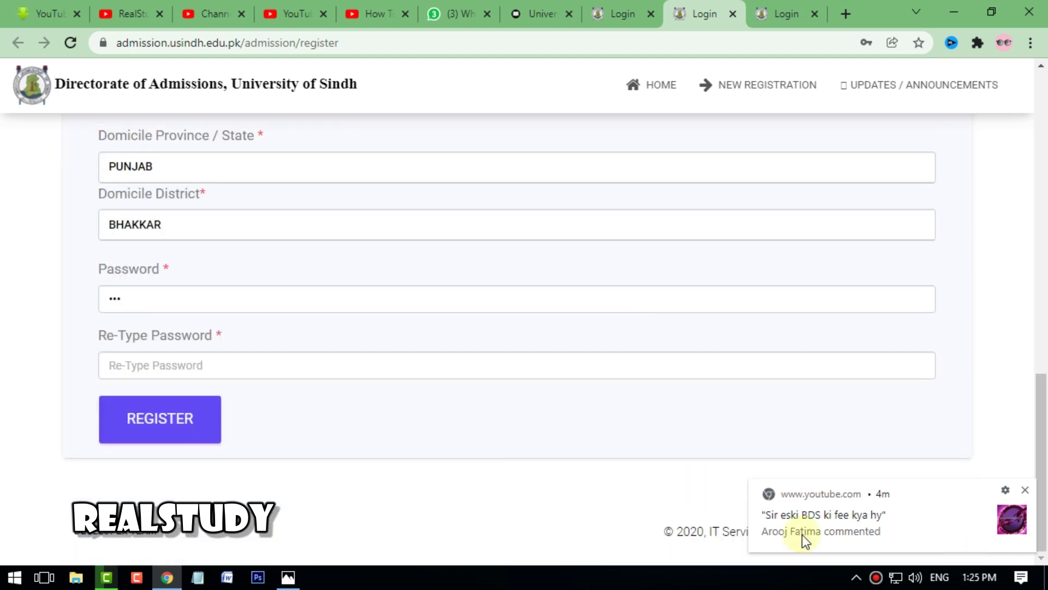